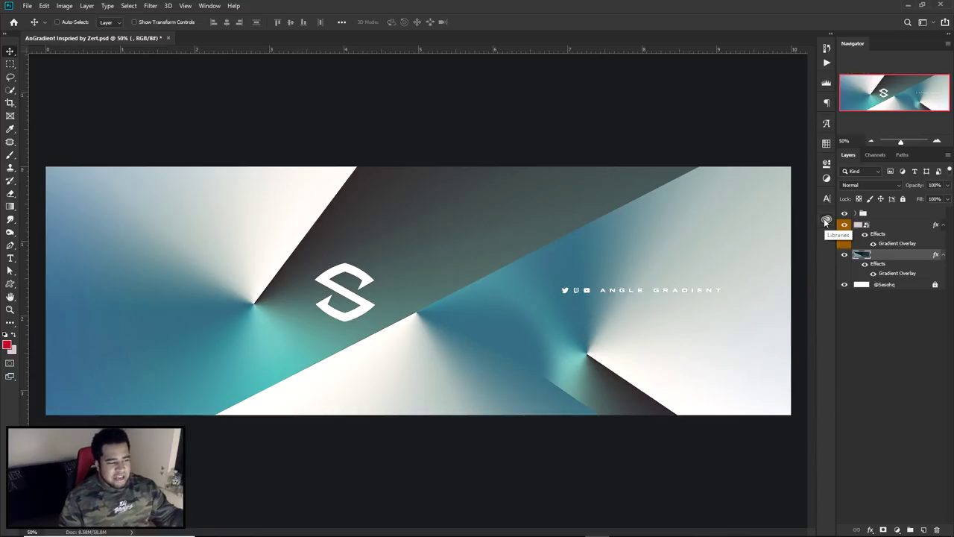
Hide the top group and change the blue gradient layer's Gradient Overlay style to Linear.
left_click(845, 213)
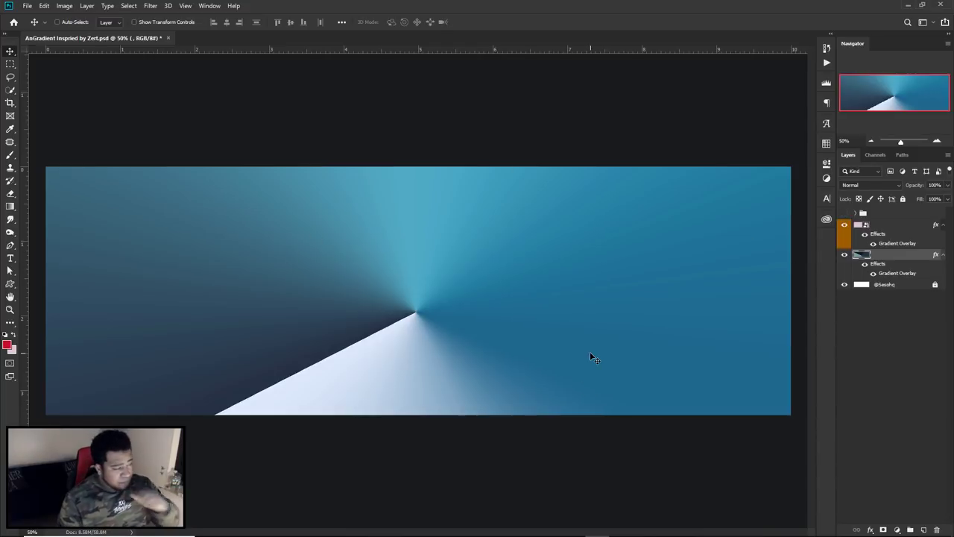
double_click(893, 244)
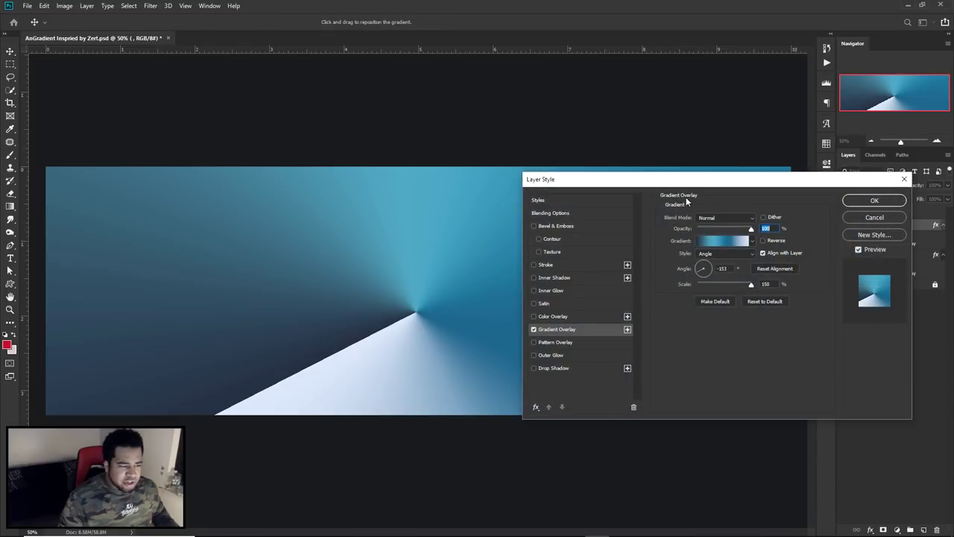
left_click(705, 255)
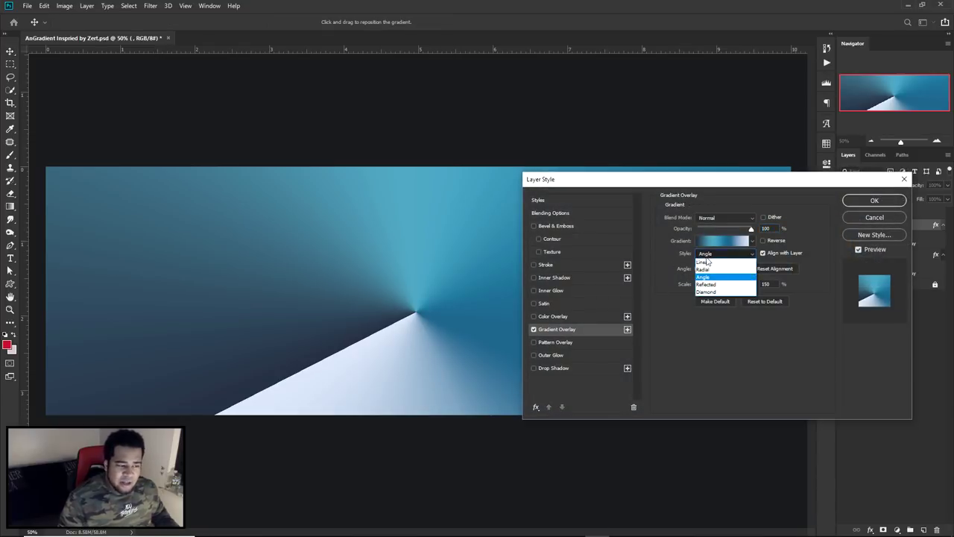
left_click(706, 262)
key("Return")
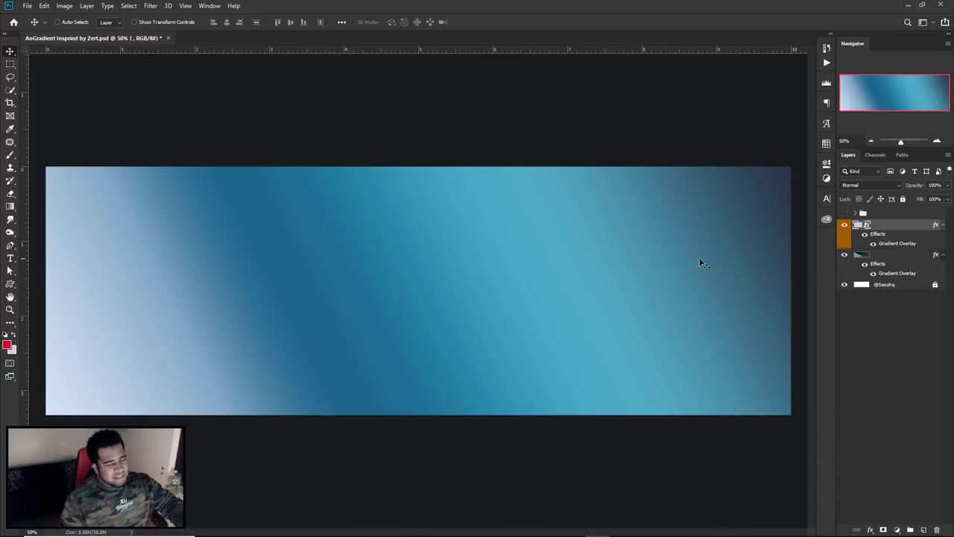
Set the blue layer's Gradient Overlay style to Angle, keeping its custom gradient.
double_click(891, 244)
left_click(724, 245)
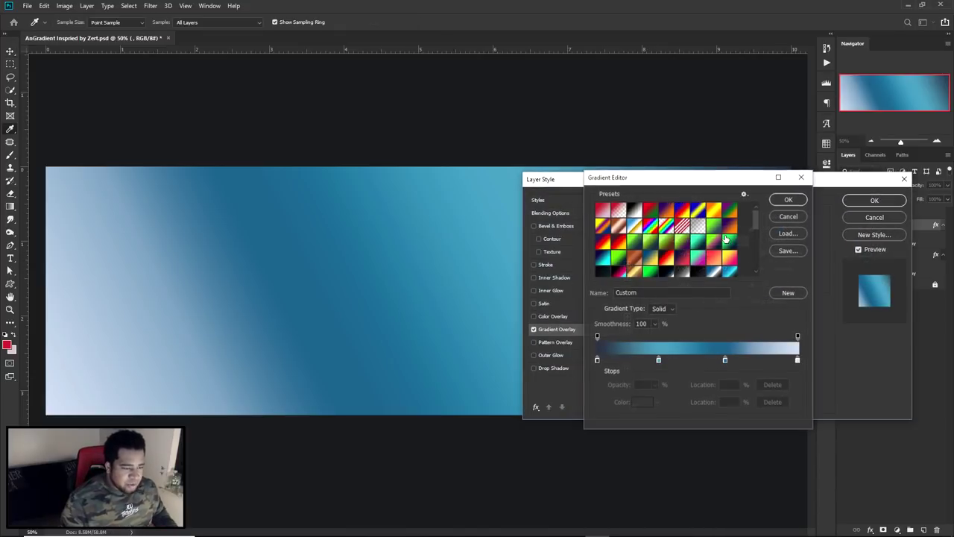
key("Return")
left_click(716, 253)
left_click(706, 278)
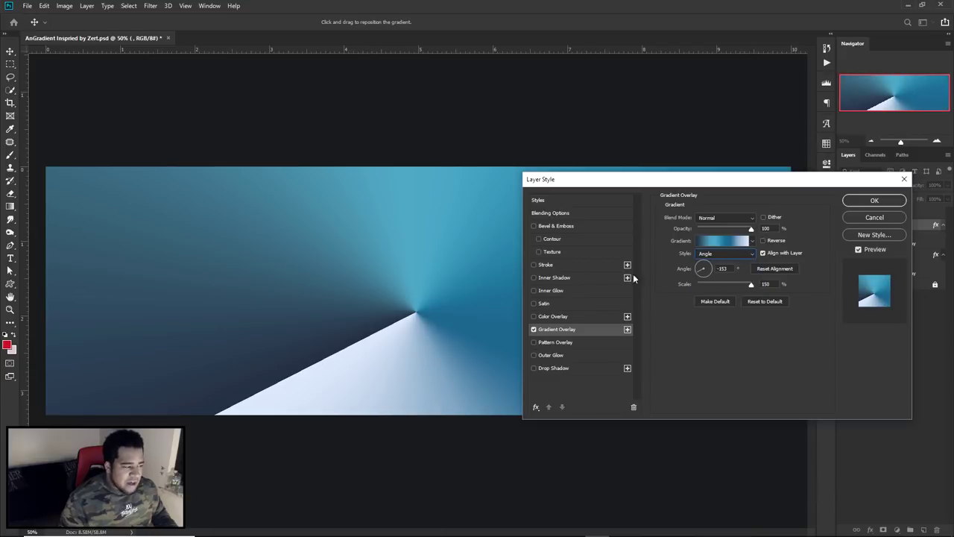
left_click(873, 200)
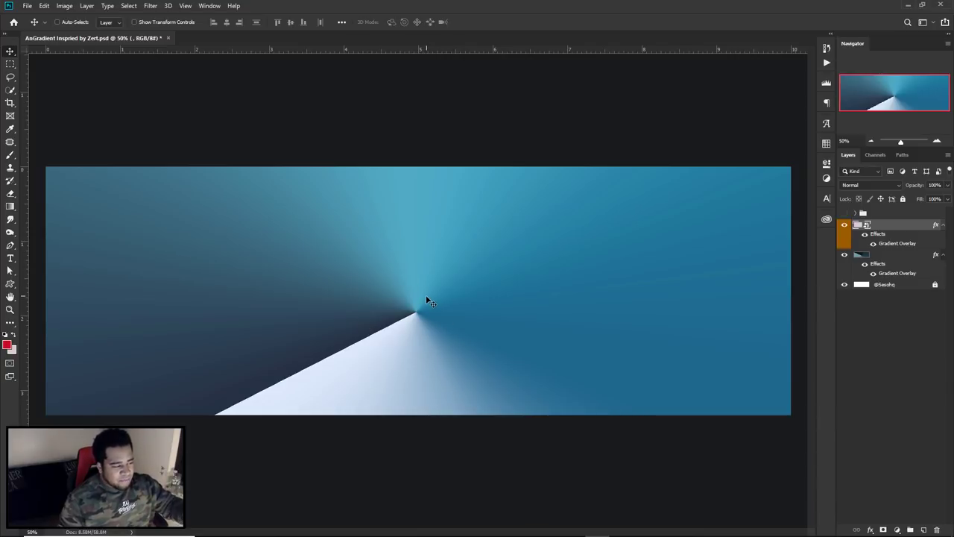
Compare the finished banner with the base, leaving the top group and blue gradient layer hidden.
left_click(845, 224)
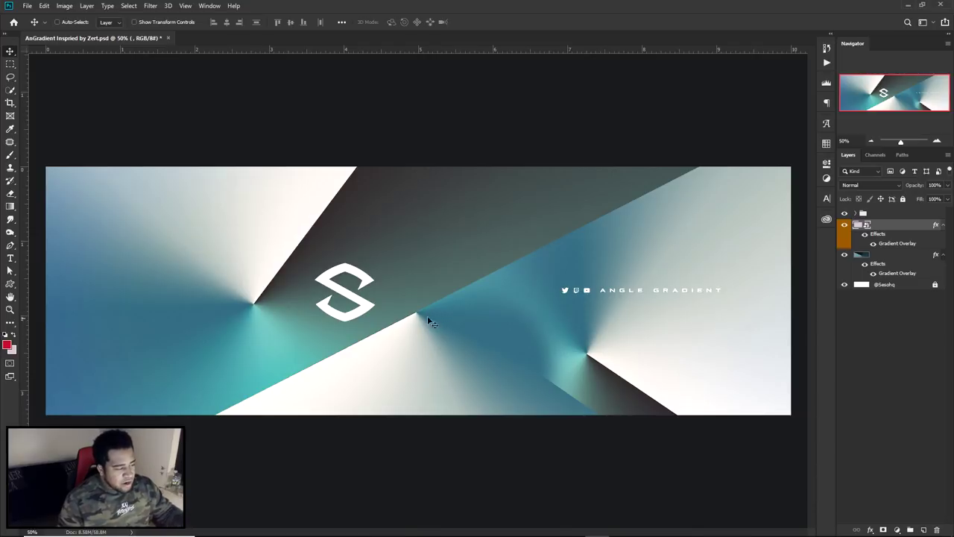
left_click(845, 213)
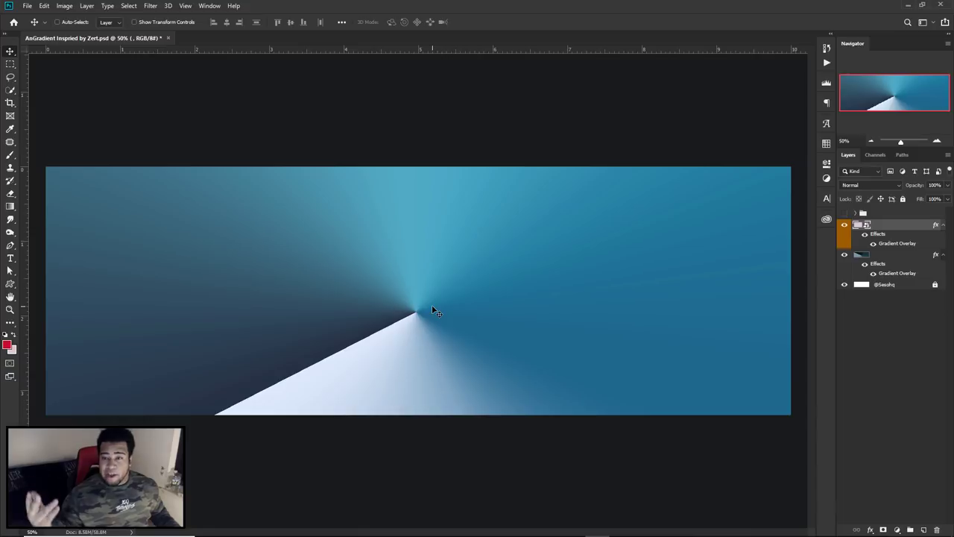
left_click(845, 224)
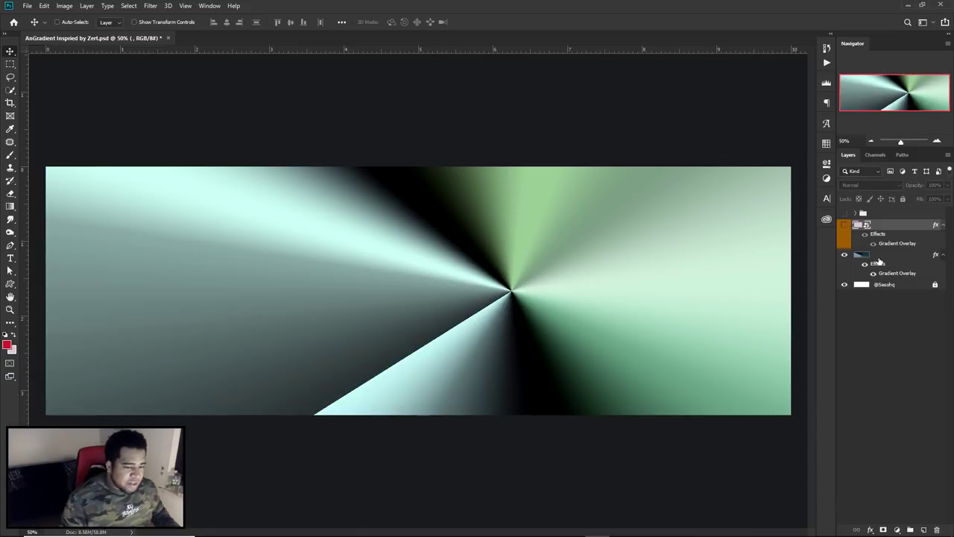
Examine the color stops in the green layer's Gradient Overlay without changing them.
left_click(879, 256)
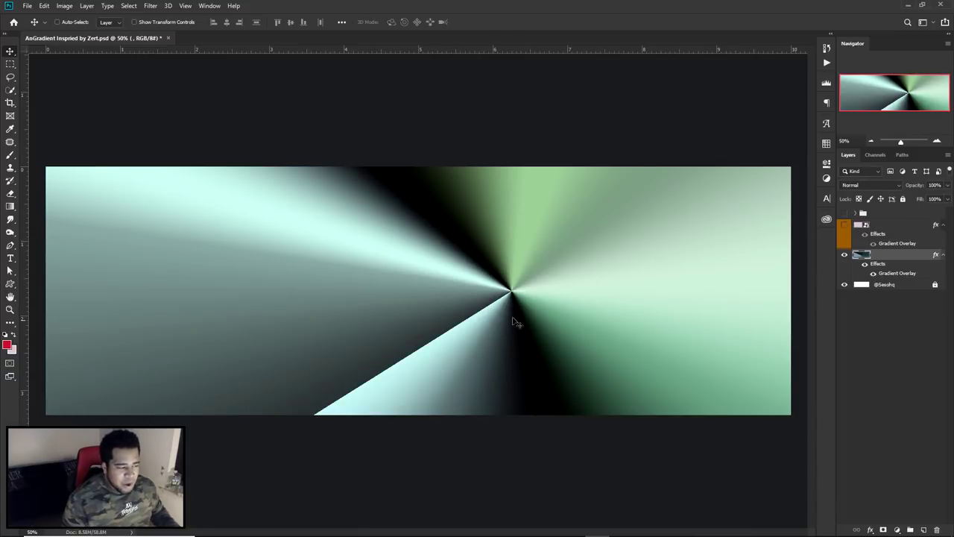
double_click(897, 273)
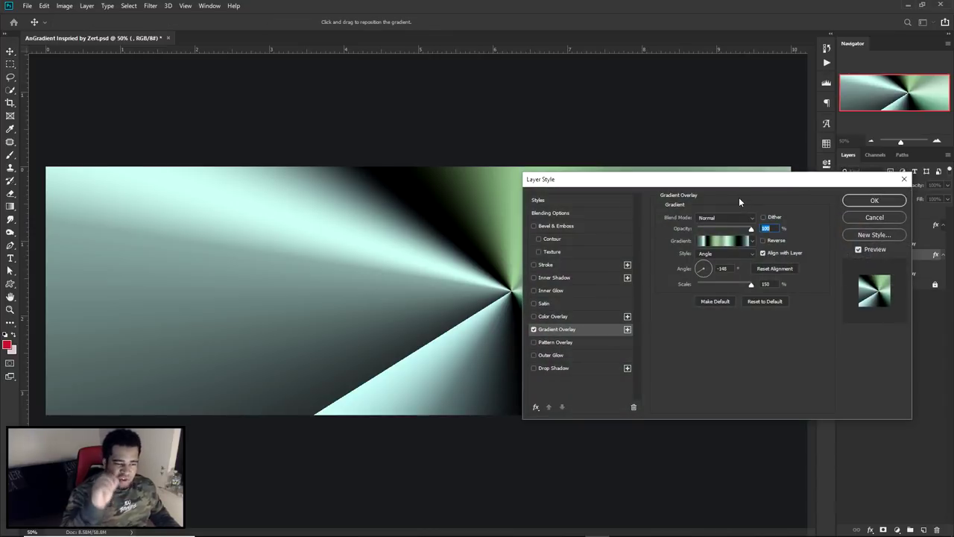
left_click(721, 242)
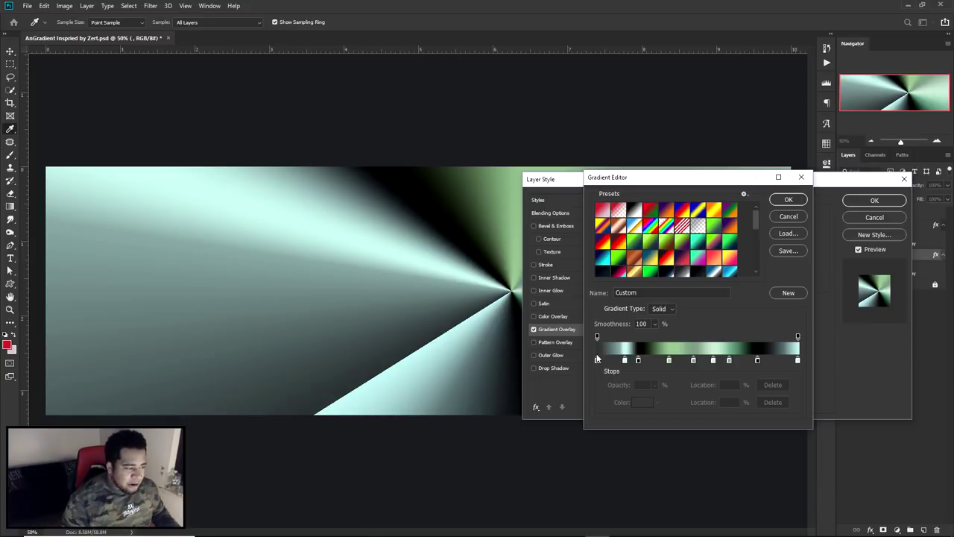
left_click(788, 199)
left_click(875, 201)
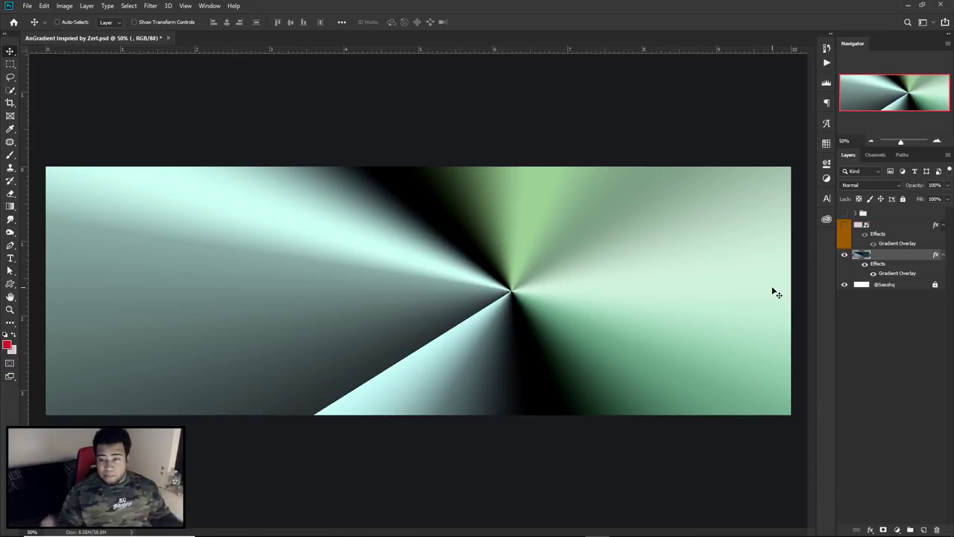
Show the top group and the blue gradient layer, and expand the group to view its contents.
left_click(845, 214)
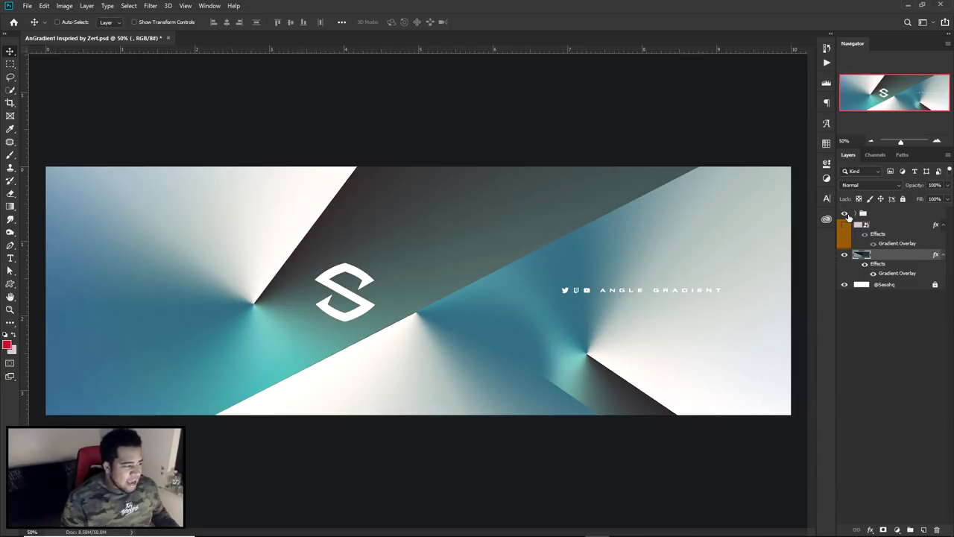
left_click(845, 214)
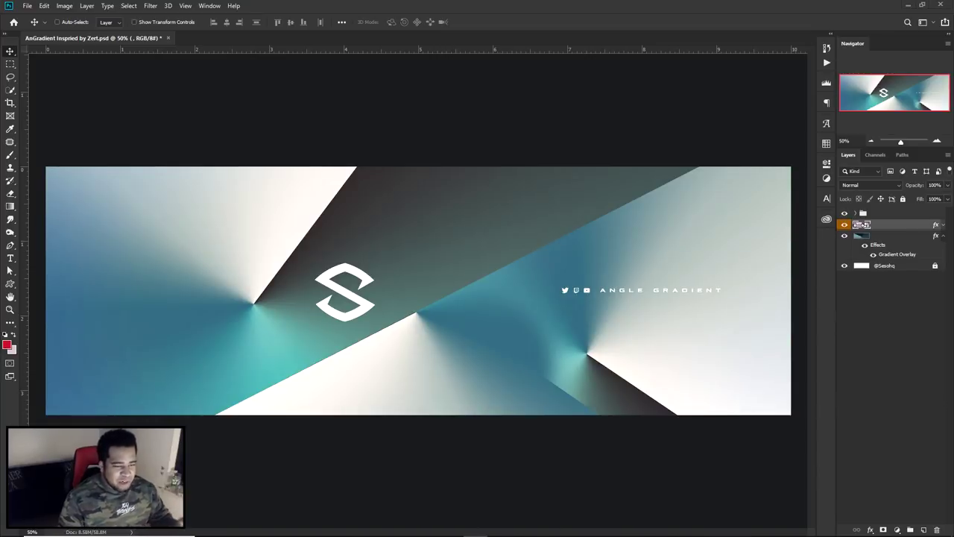
left_click(857, 214)
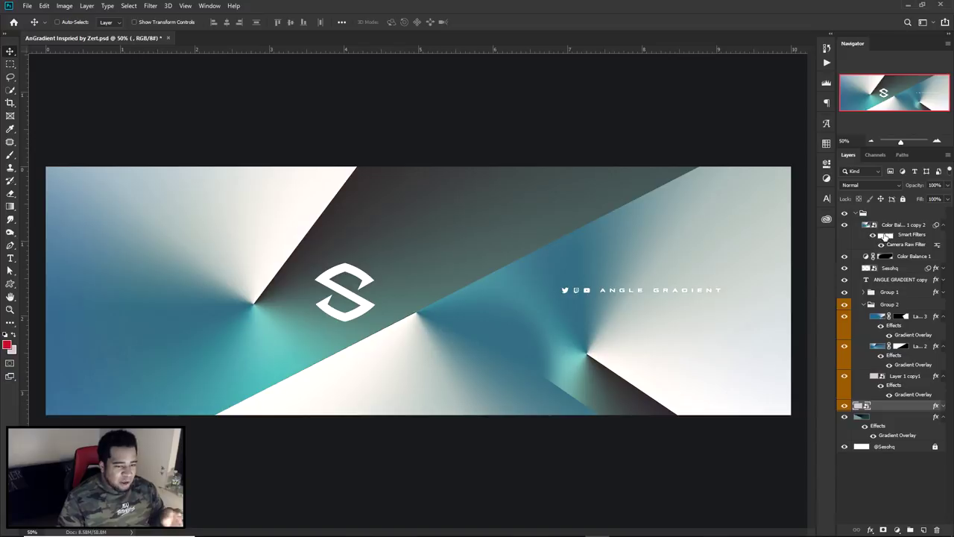
Compare the banner with and without the Camera Raw smart filter on the Color Balance 1 copy 2 layer.
left_click(874, 236)
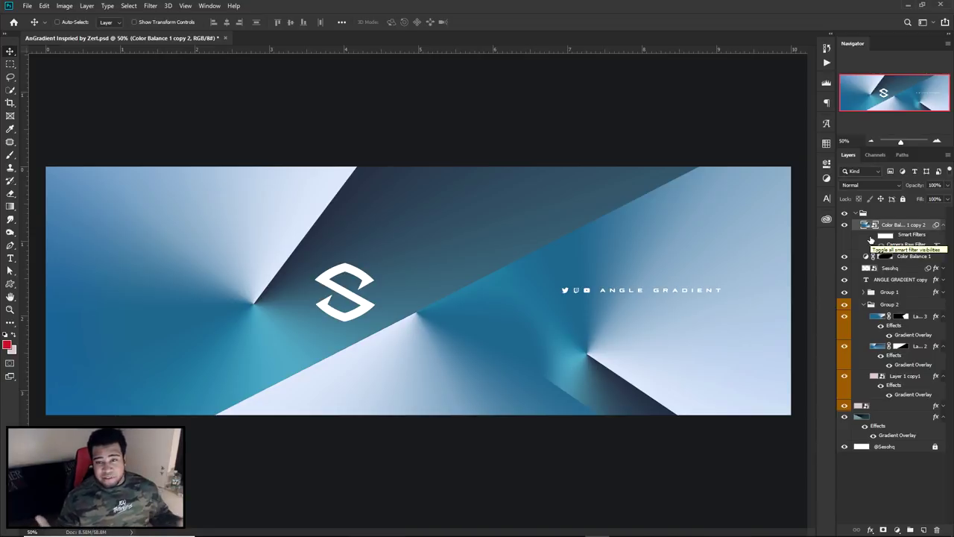
left_click(871, 239)
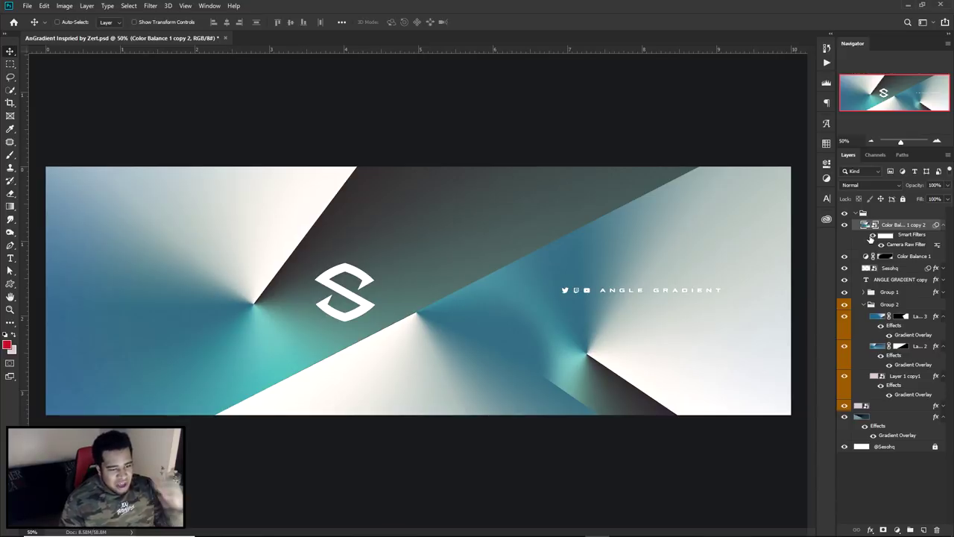
left_click(871, 238)
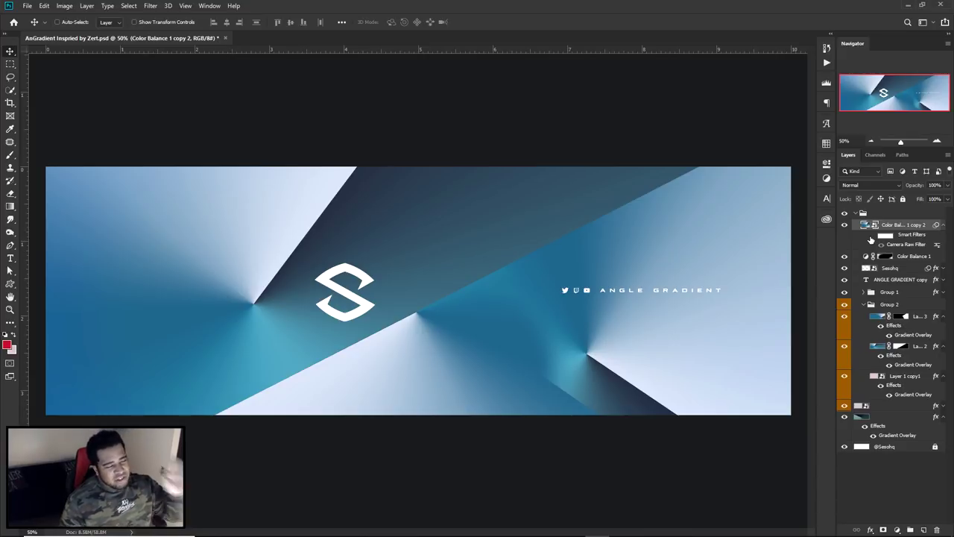
left_click(873, 235)
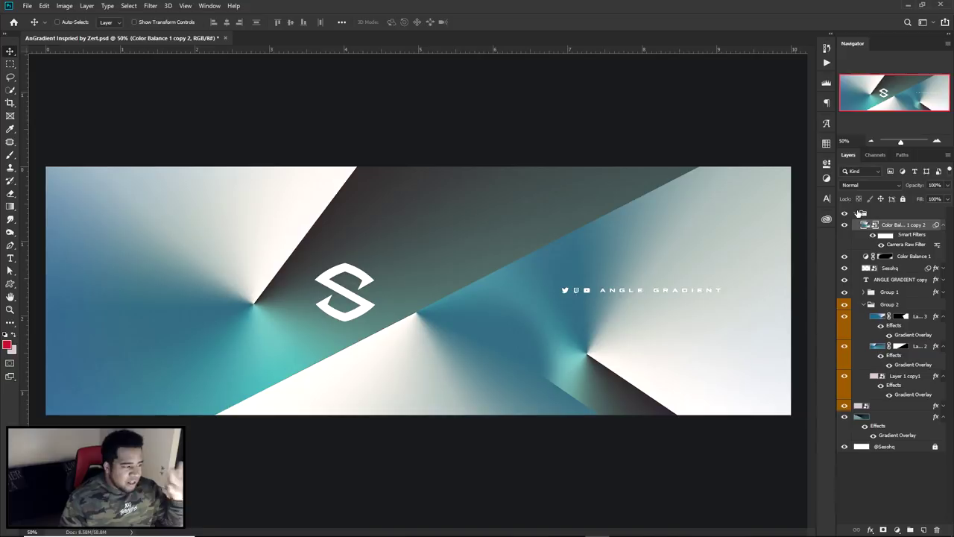
Collapse and hide the top group, and examine the color stops of the blue layer's Gradient Overlay.
left_click(855, 214)
left_click(845, 214)
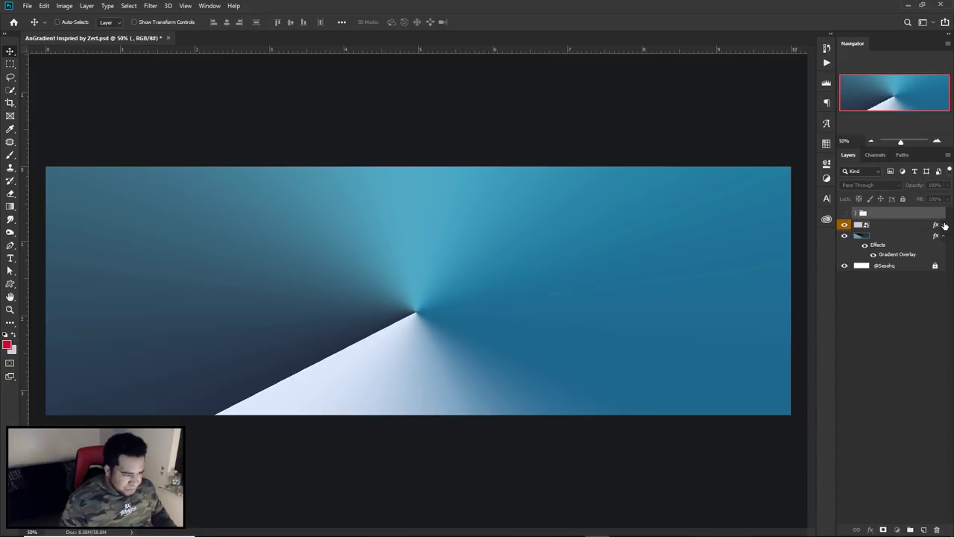
left_click(943, 224)
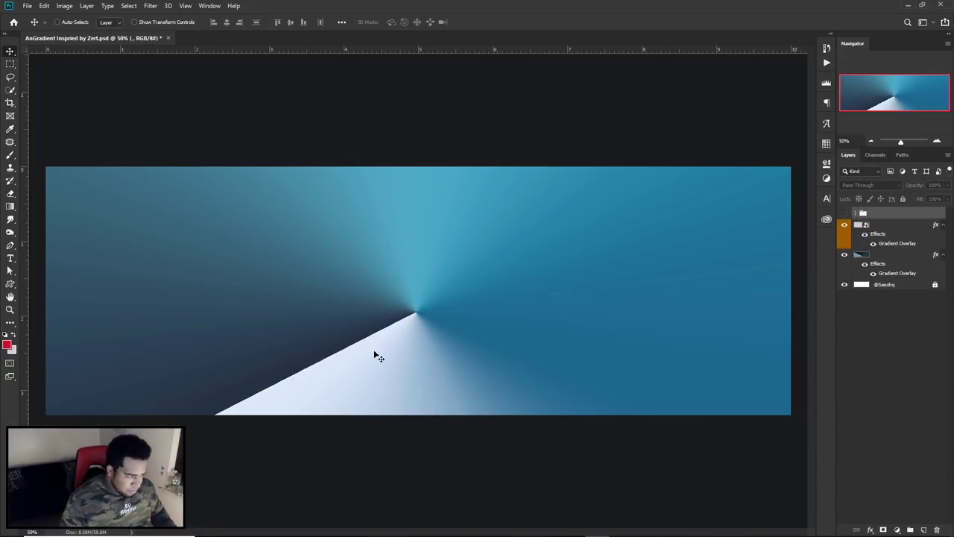
double_click(898, 243)
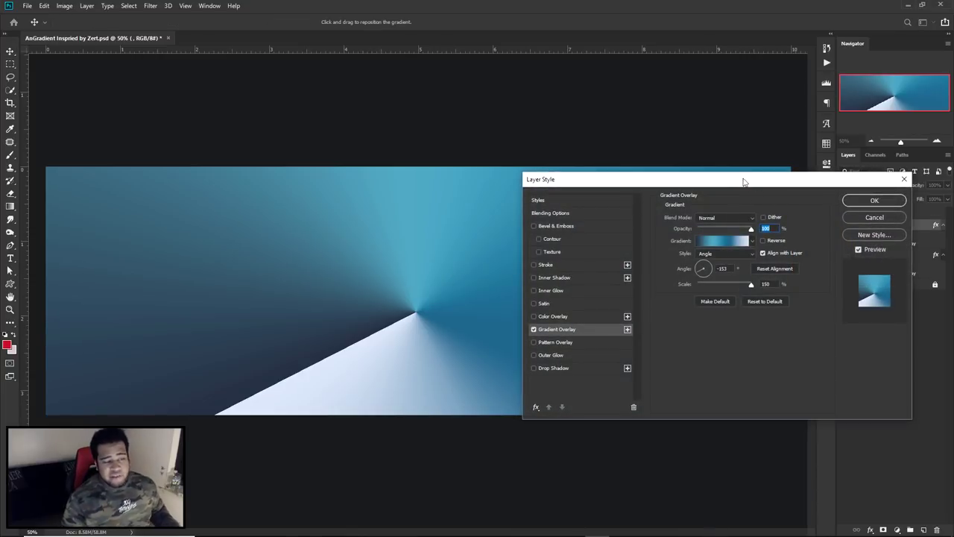
left_click(733, 242)
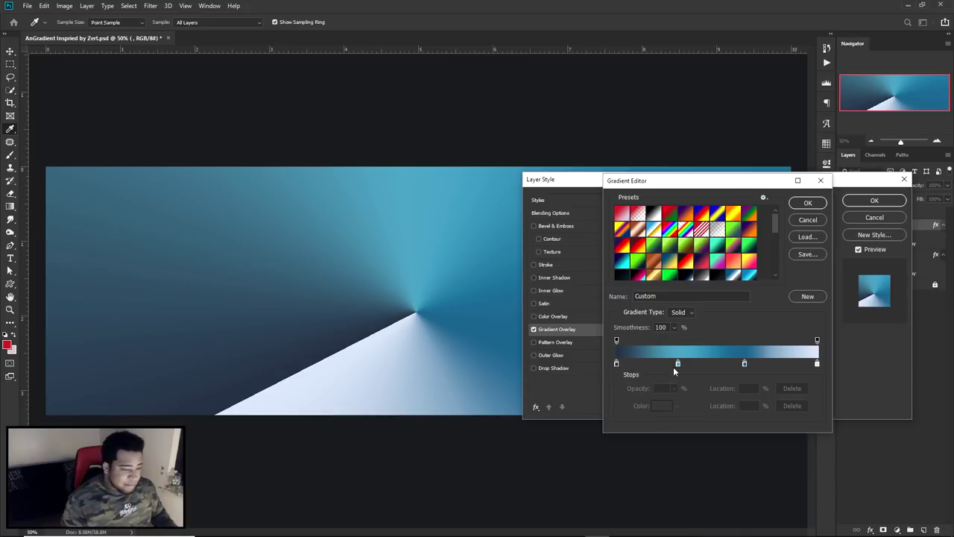
left_click(807, 203)
left_click(875, 202)
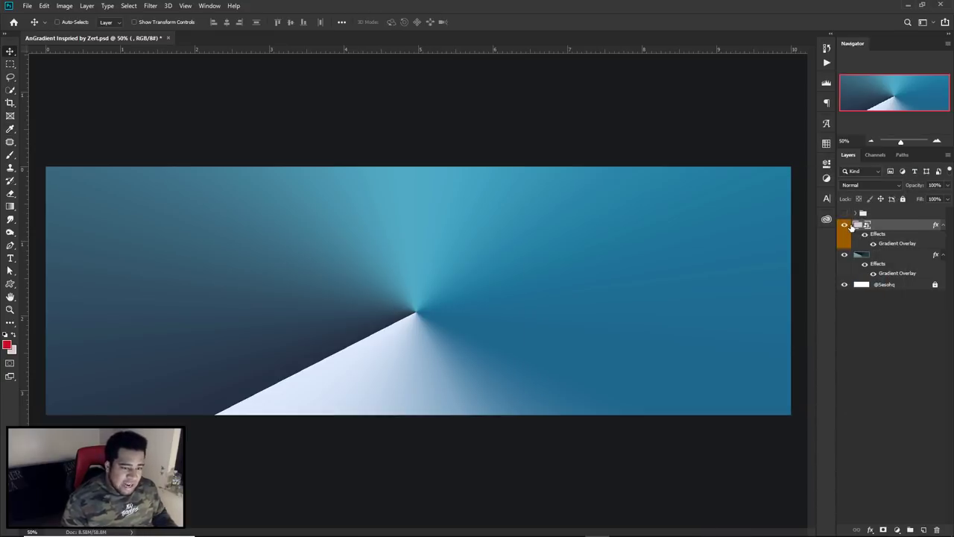
Hide the blue layer and try recoloring the light green stop in the lower layer's Gradient Overlay to vivid blue 1116e7.
left_click(847, 225)
double_click(897, 273)
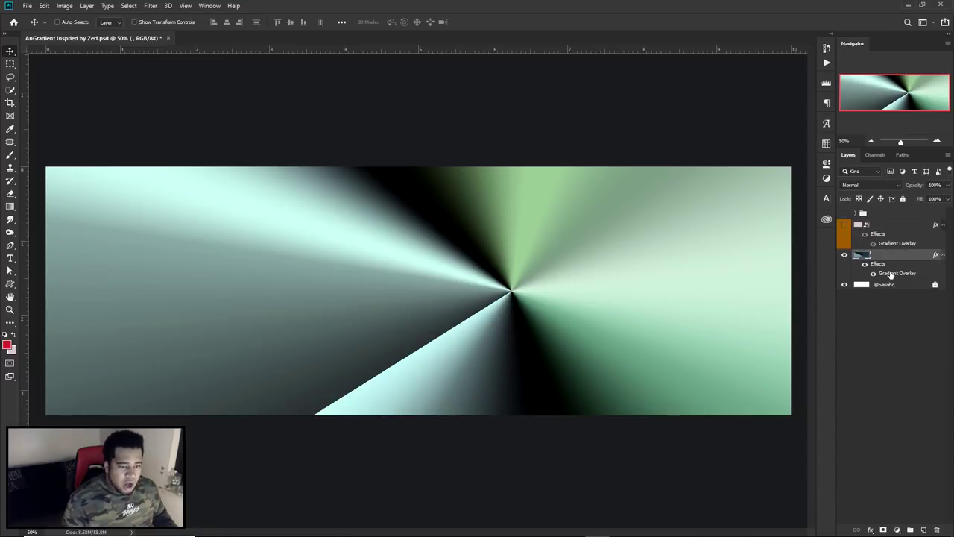
left_click(740, 242)
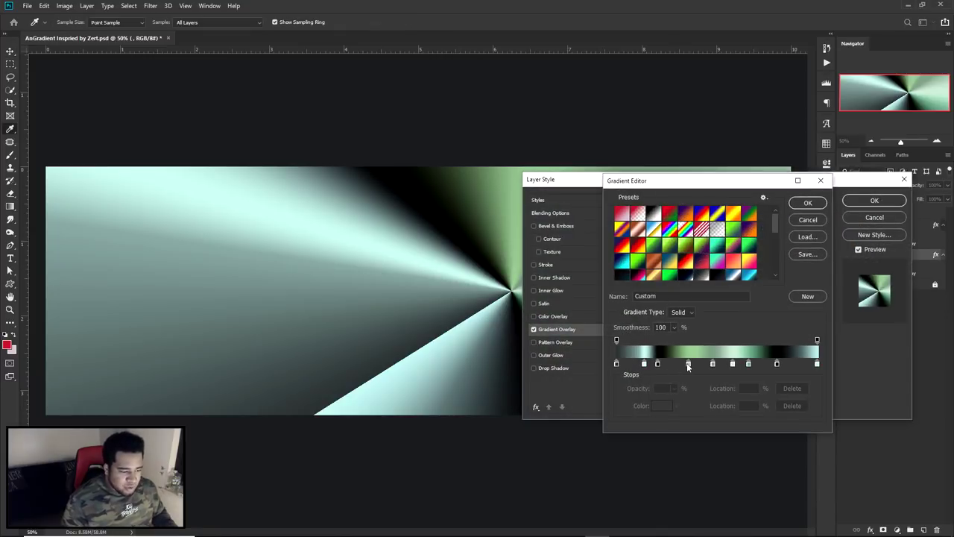
double_click(688, 365)
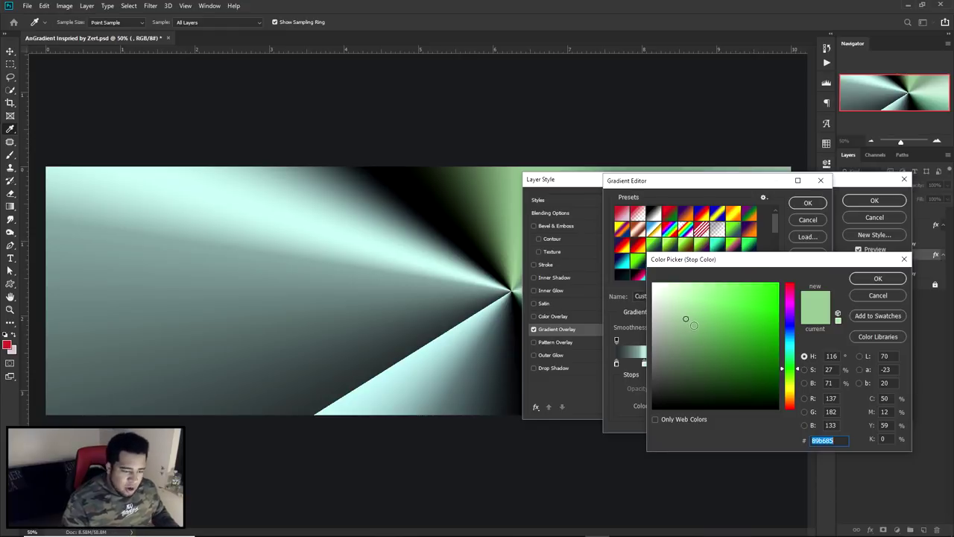
left_click_drag(792, 289, 789, 324)
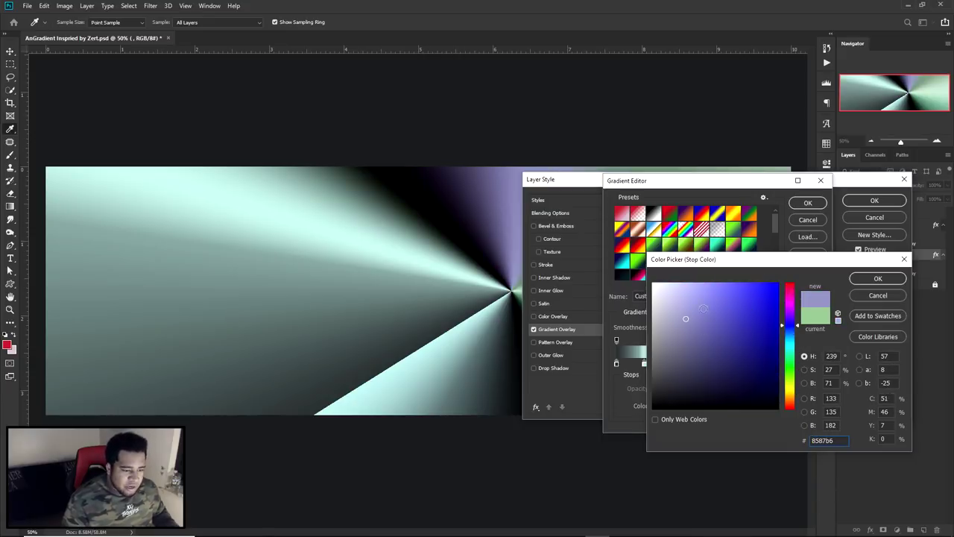
mouse_move(704, 321)
left_mouse_down()
mouse_move(750, 313)
mouse_move(768, 295)
left_mouse_up()
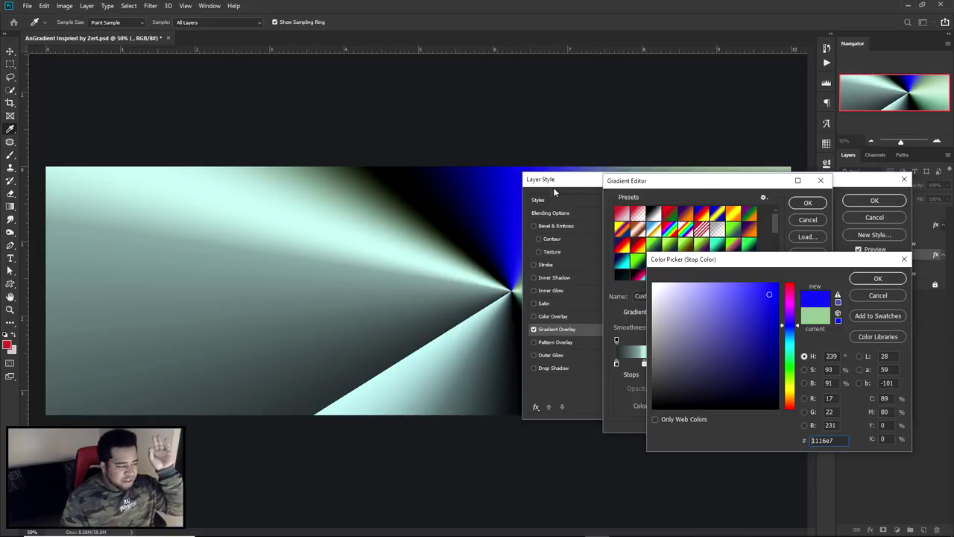
left_click(890, 296)
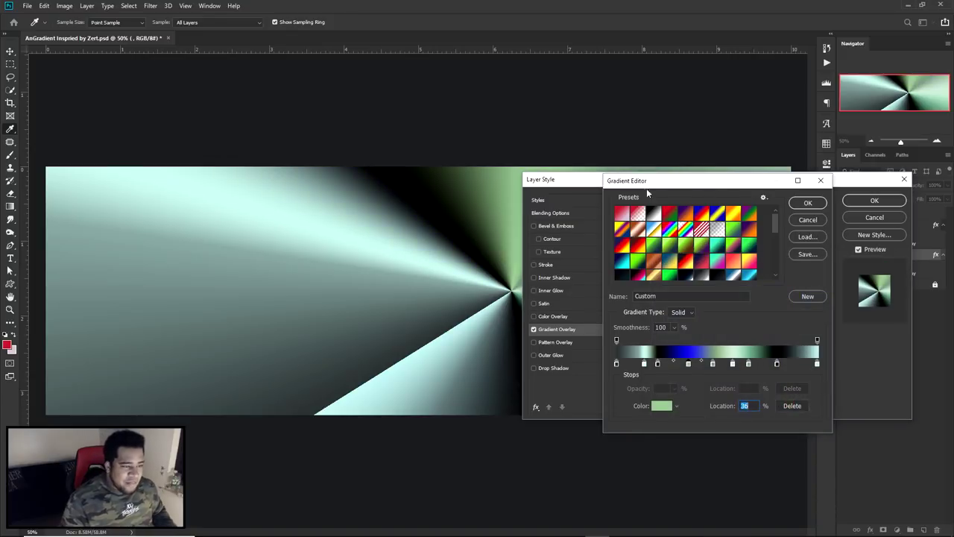
left_click(815, 219)
left_click(874, 219)
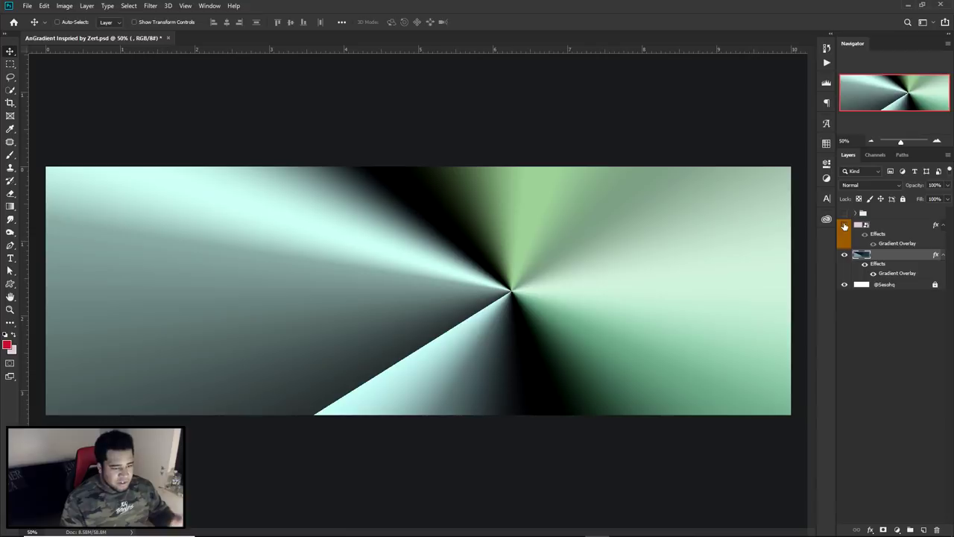
Show the blue gradient layer again and select it.
left_click(845, 226)
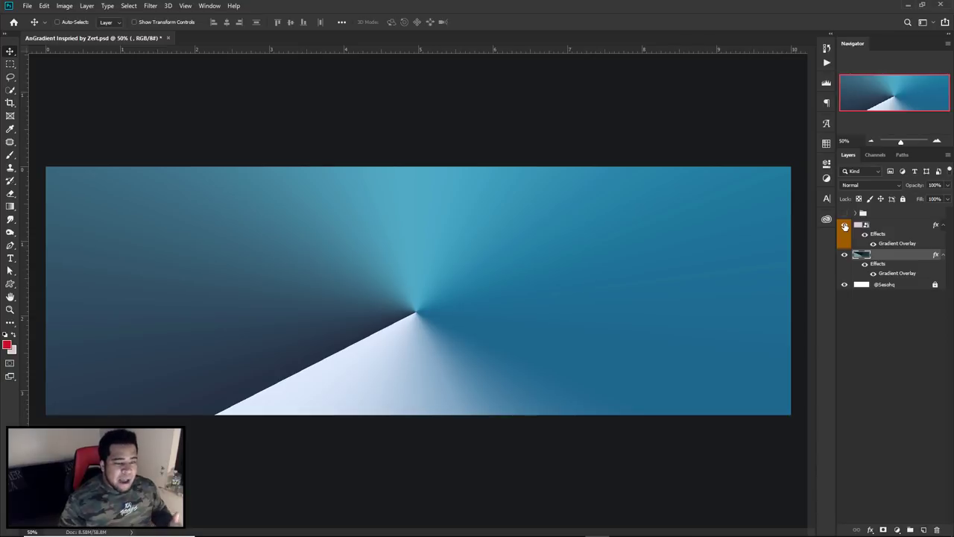
left_click(891, 244)
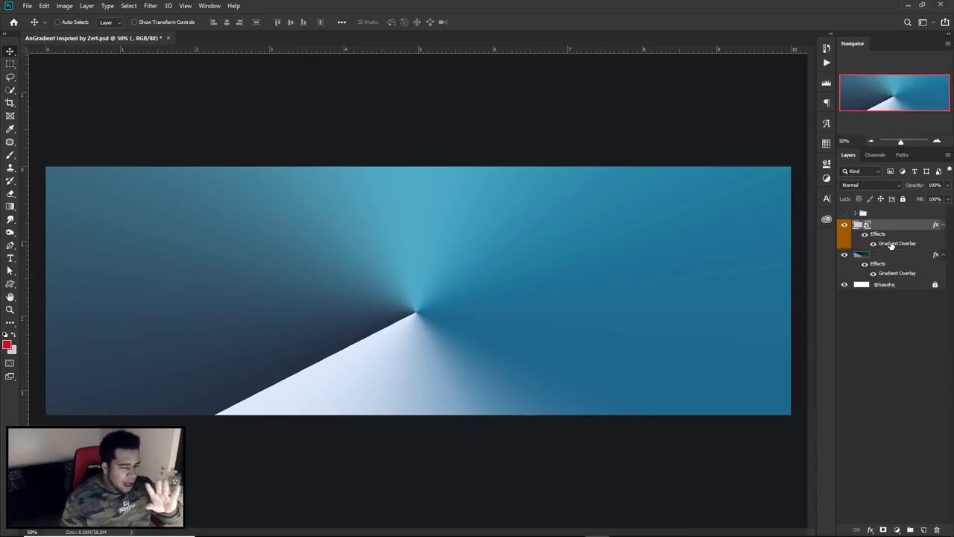
Open the blue layer's Gradient Overlay and examine the colors of its gradient's first and last stops.
double_click(891, 244)
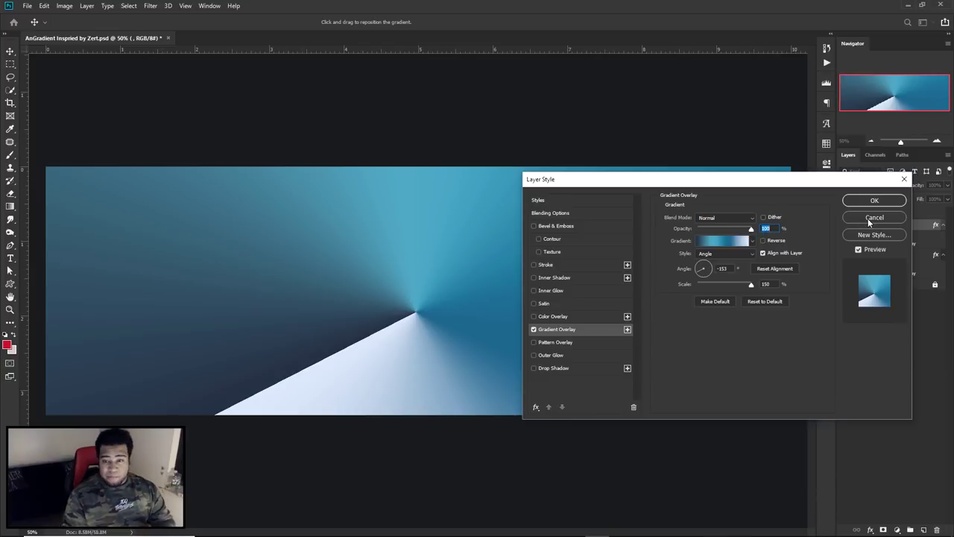
left_click_drag(619, 179, 592, 179)
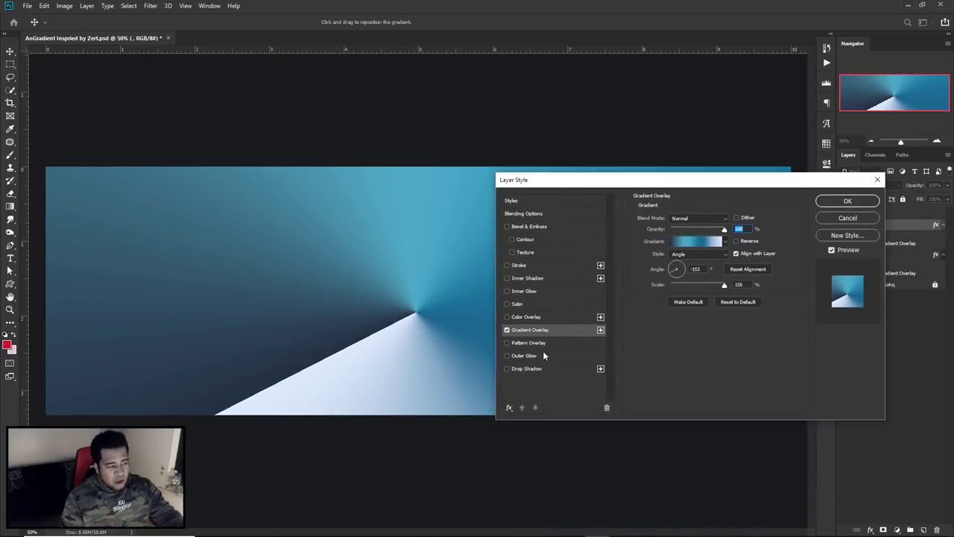
left_click(702, 240)
left_click_drag(673, 174, 677, 143)
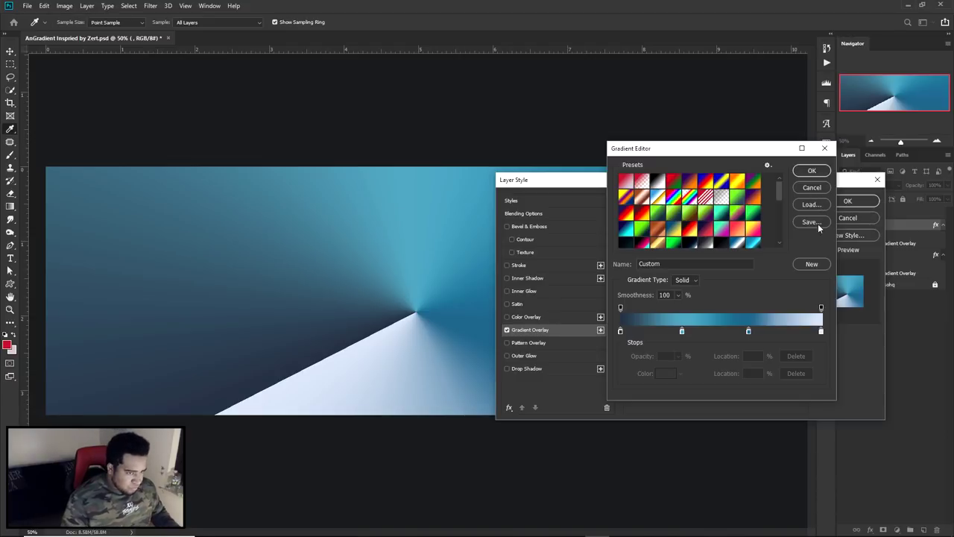
left_click(812, 173)
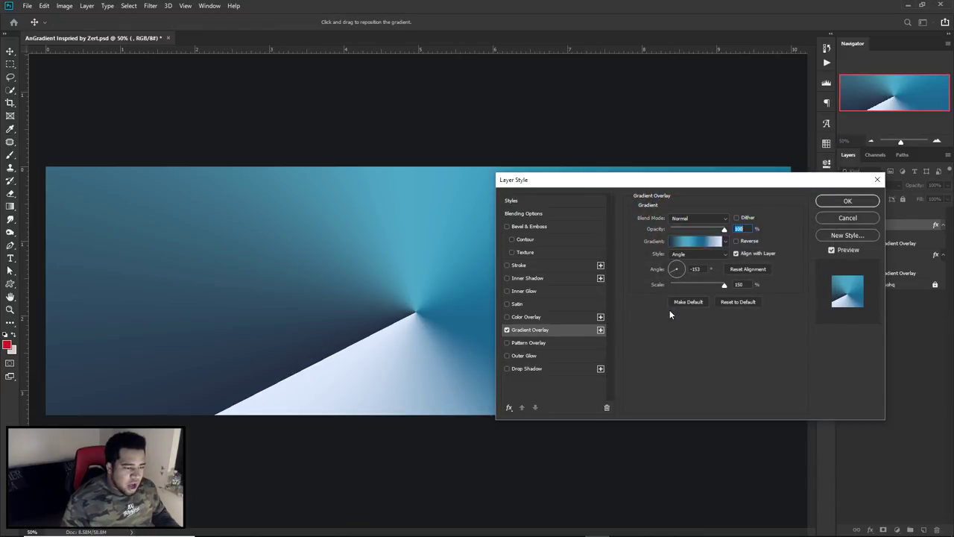
left_click(695, 242)
double_click(620, 332)
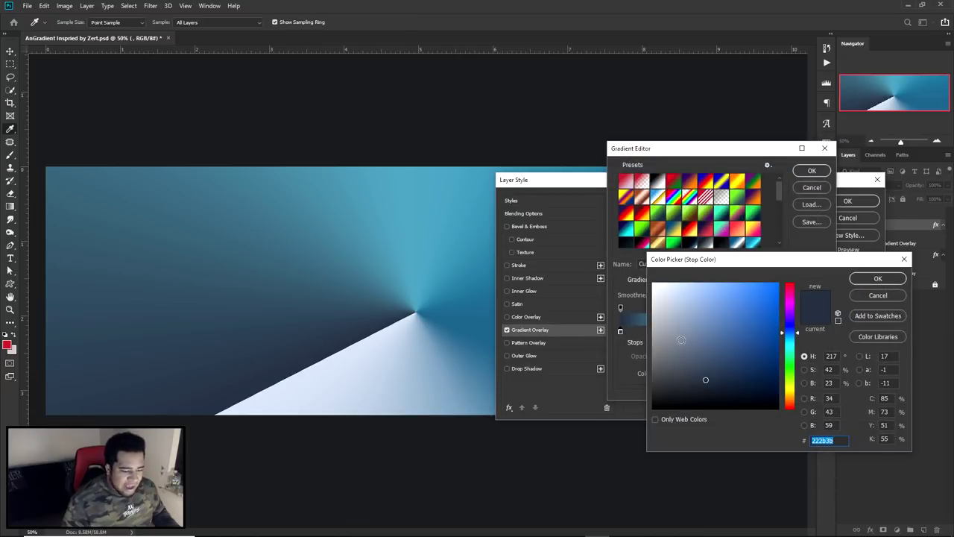
left_click(878, 278)
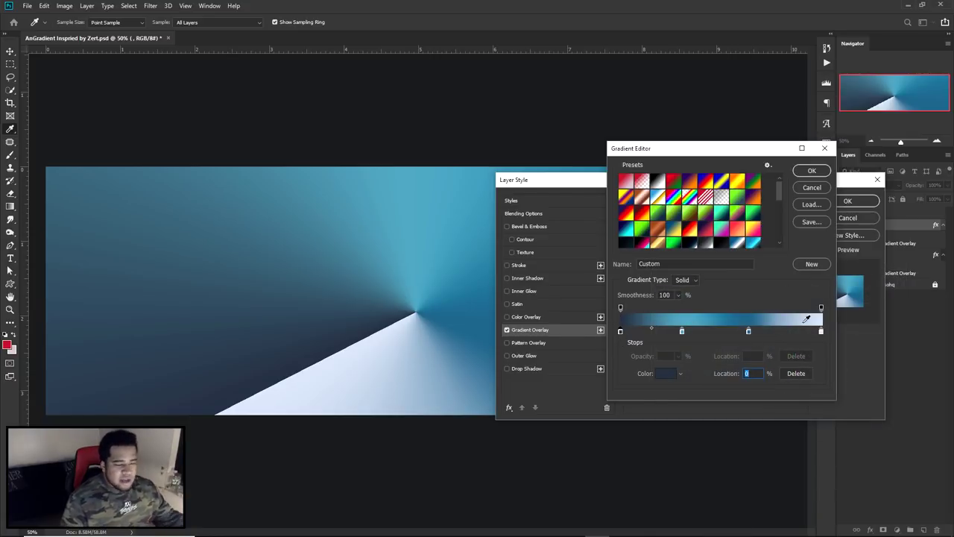
double_click(821, 331)
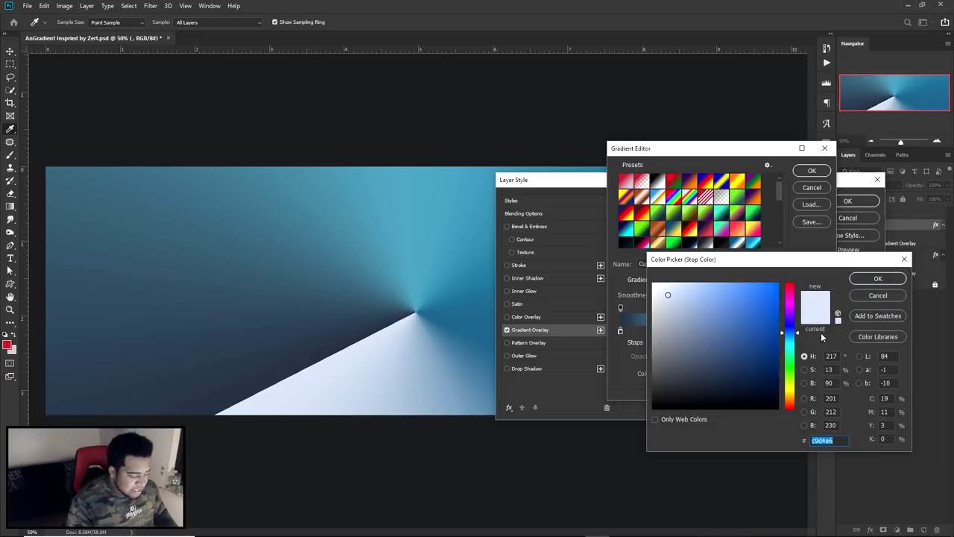
left_click(877, 279)
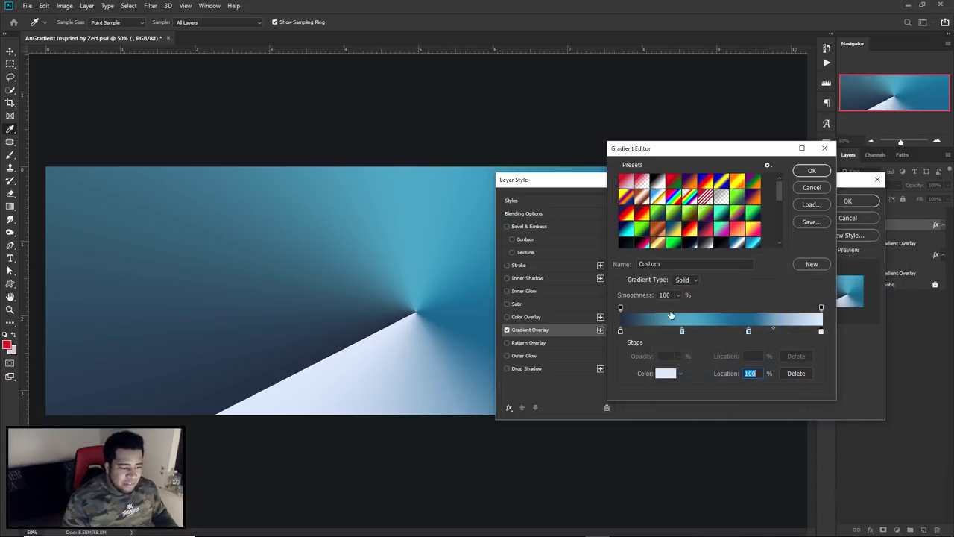
Check the color of the light blue stop in the blue layer's gradient.
left_click(749, 331)
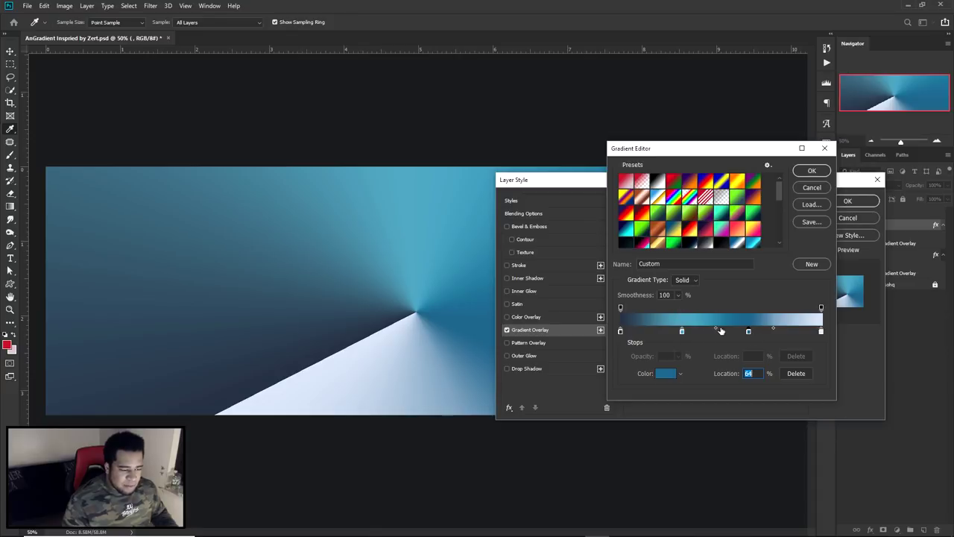
double_click(682, 330)
left_click_drag(789, 261, 433, 224)
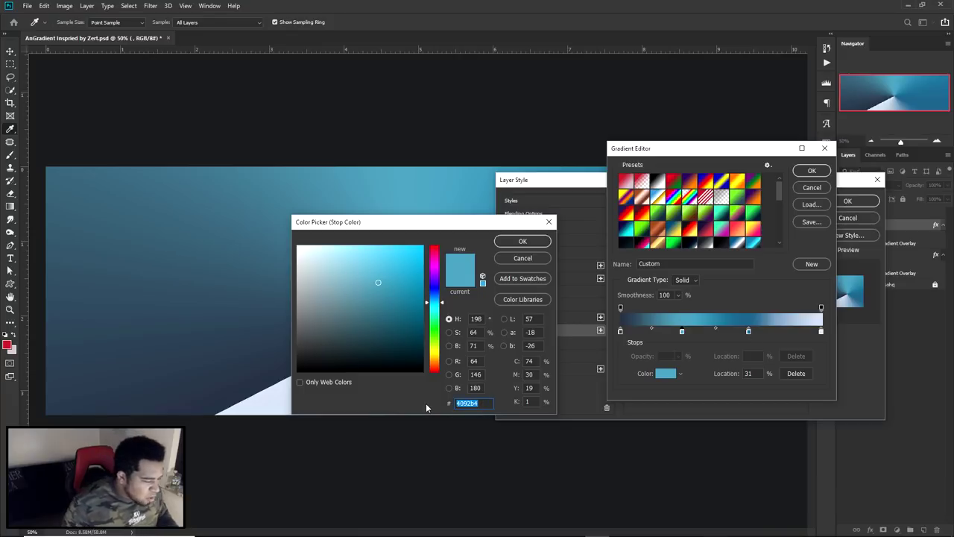
left_click(523, 241)
Shift the darker blue stop to location 63%, check its color, and accept the gradient.
left_click(748, 332)
left_click_drag(748, 332, 747, 333)
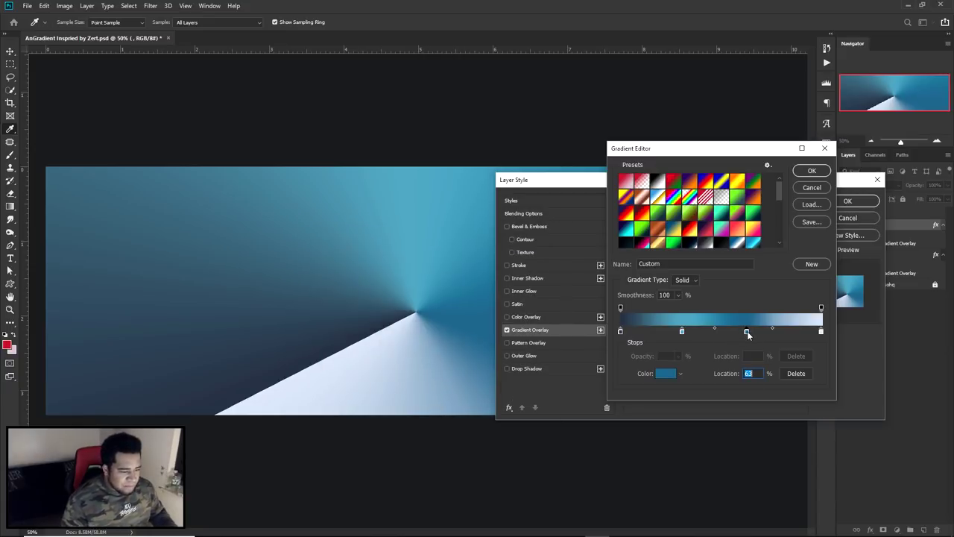
double_click(748, 333)
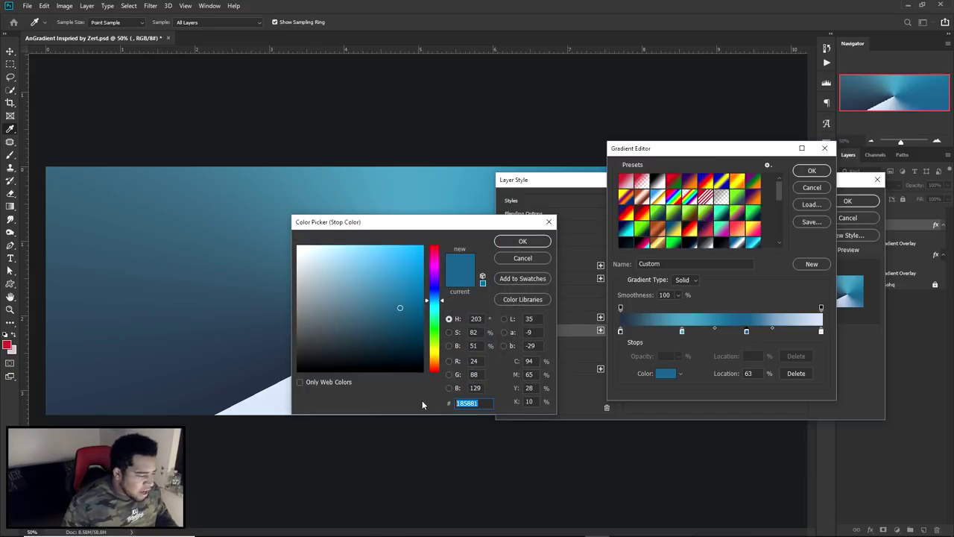
left_click(545, 243)
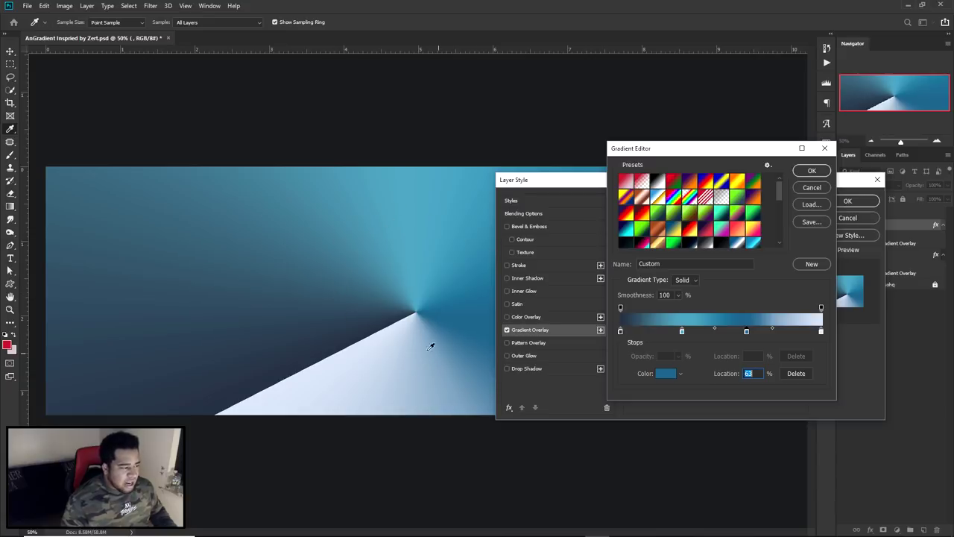
left_click(820, 192)
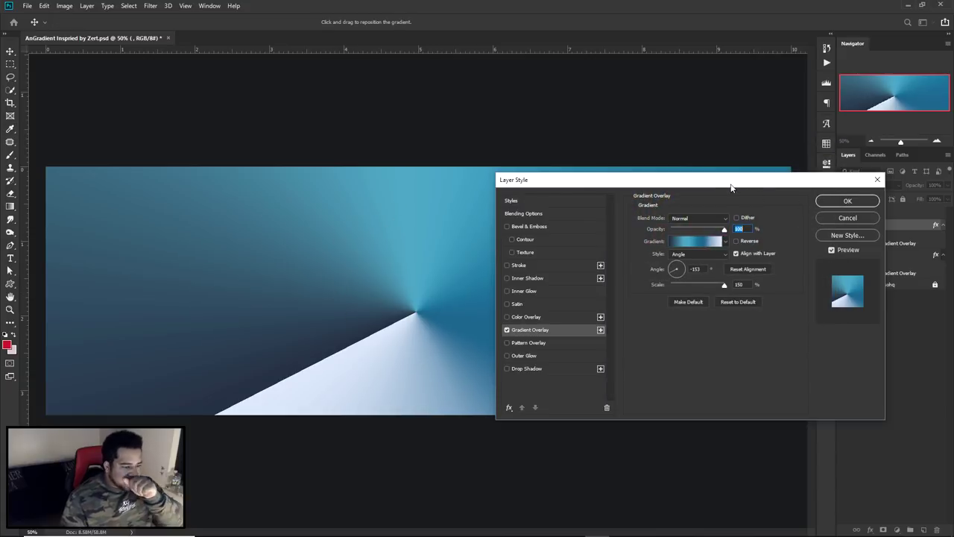
Try to set the Gradient Overlay's scale to 500% and check its gradient style setting.
left_click_drag(711, 185, 751, 169)
left_click(695, 254)
key("Tab")
type("100")
key("BackSpace")
key("BackSpace")
type("500")
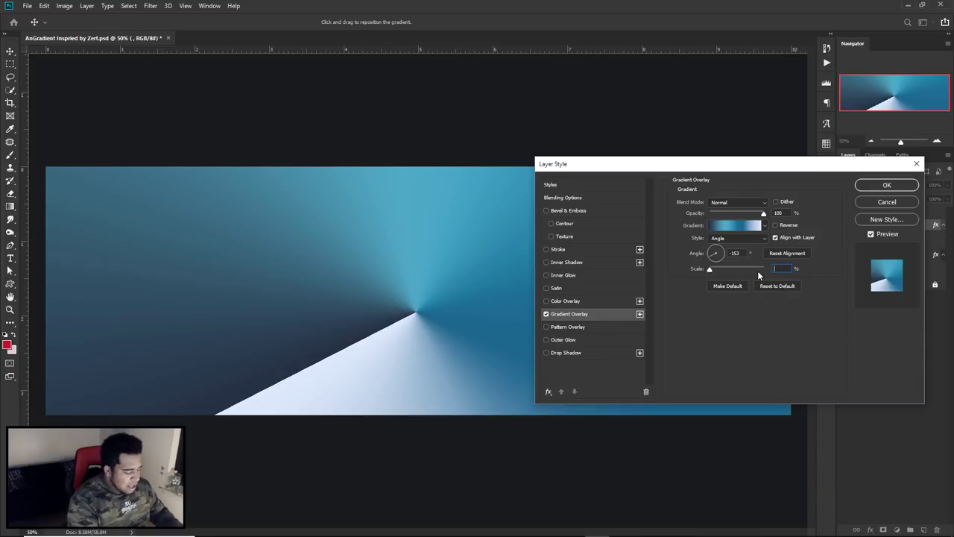
key("Return")
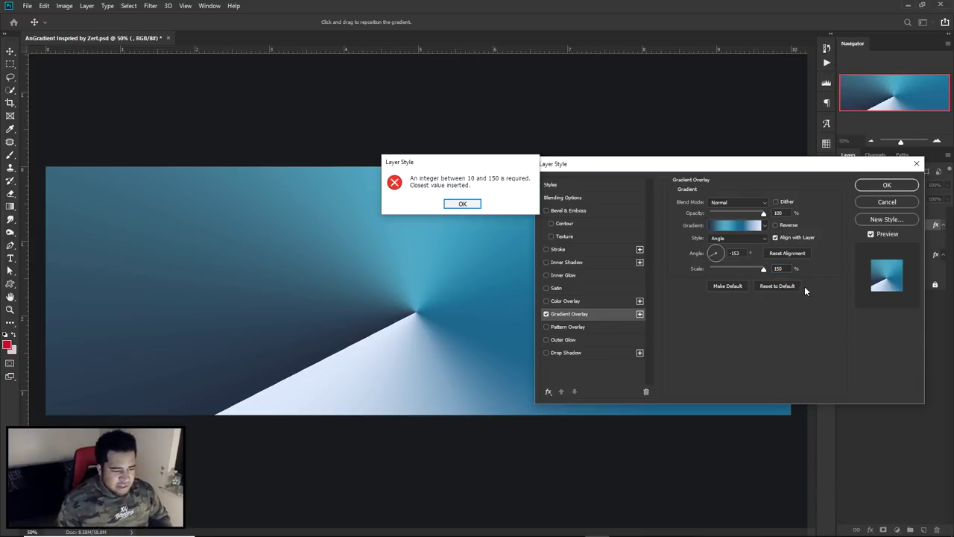
left_click(460, 204)
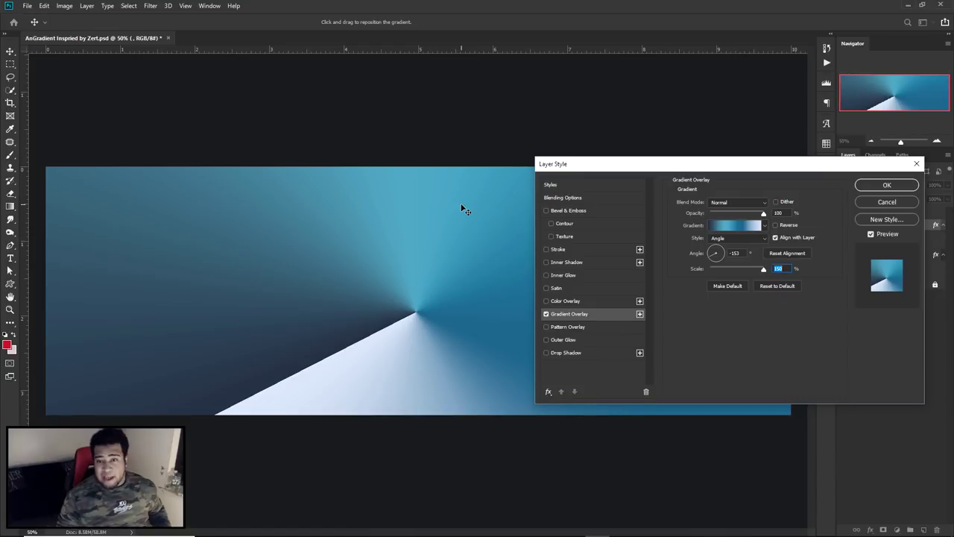
left_click(725, 240)
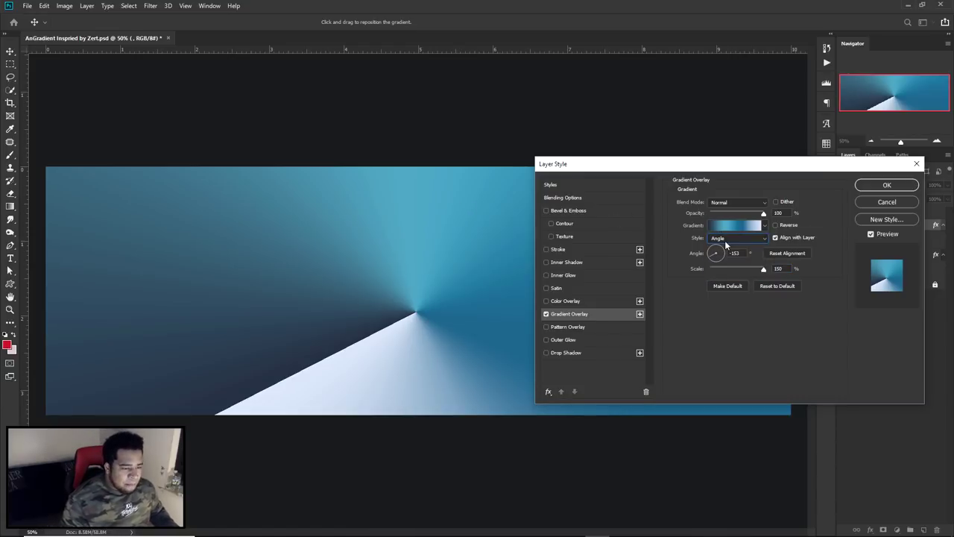
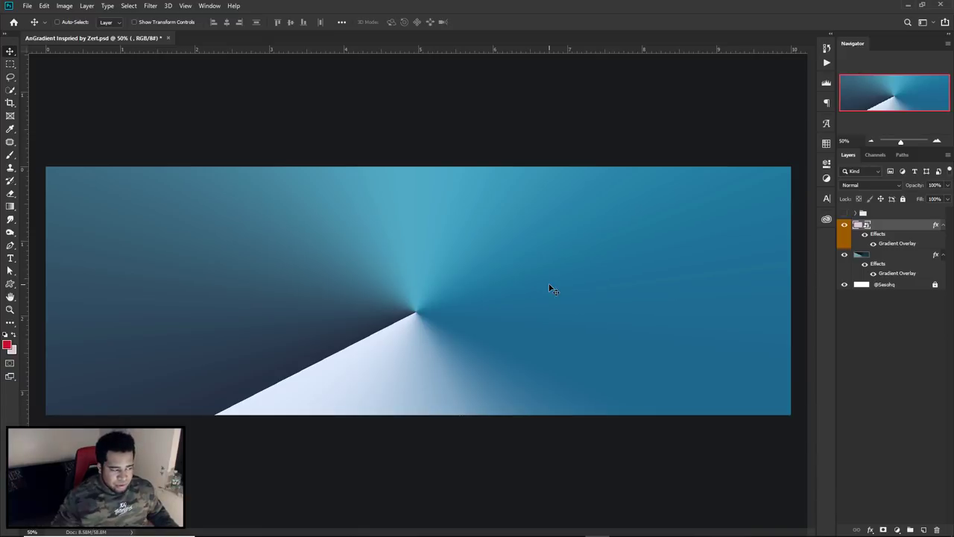
Capture the banner area, mark the gradient's hard edge and a branching diagonal with red lines, and discard the capture.
key("p")
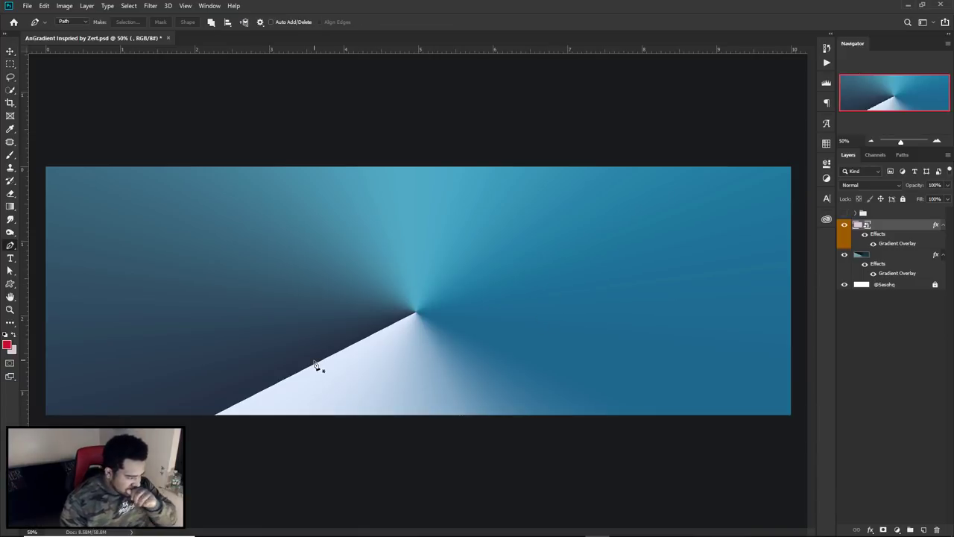
key("Print")
left_click_drag(42, 155, 876, 455)
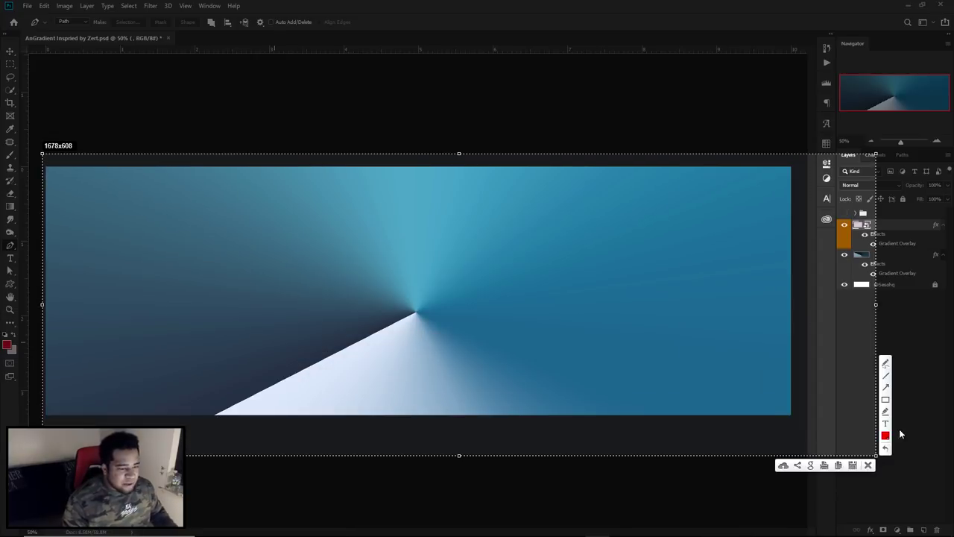
left_click_drag(211, 416, 818, 106)
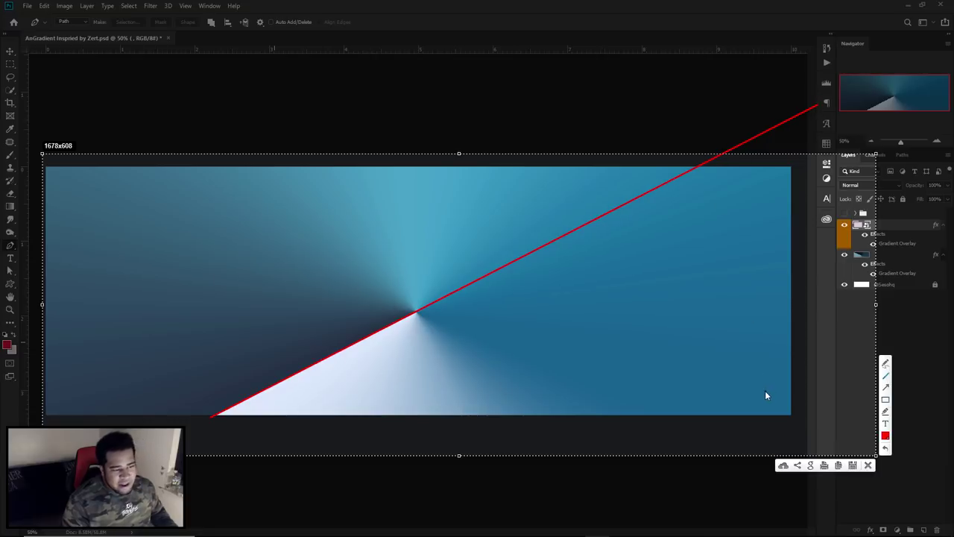
left_click_drag(471, 284, 732, 481)
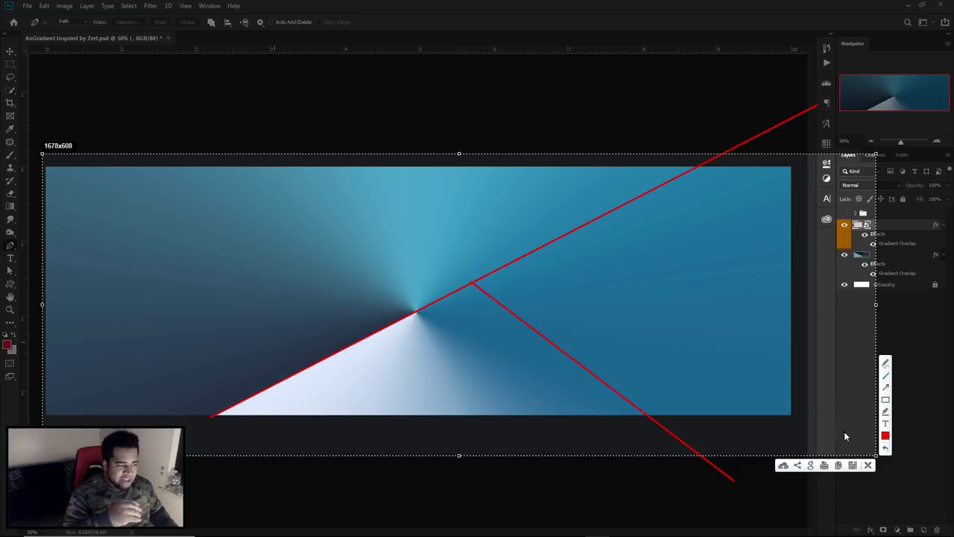
left_click(868, 464)
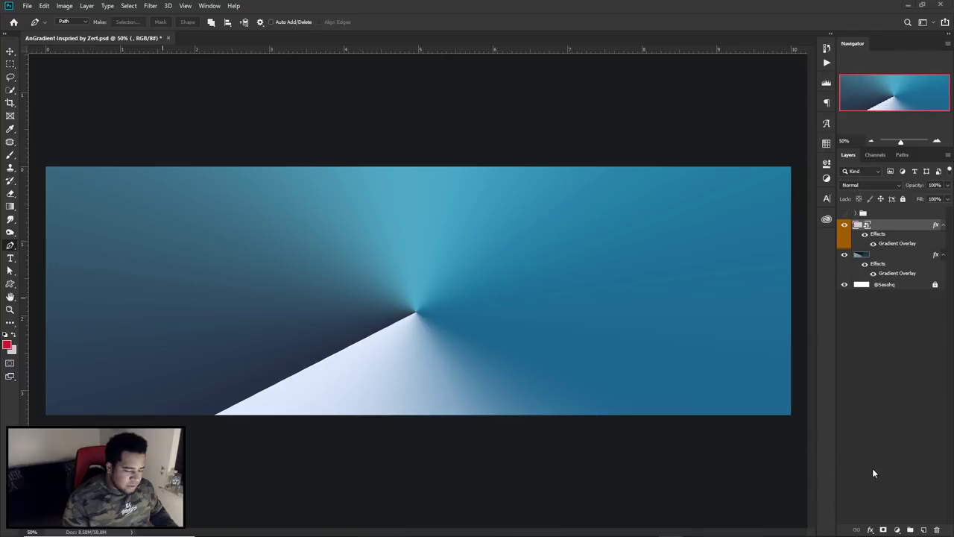
Inspect the center point of the gradient and duplicate the blue gradient layer.
scroll(409, 323, "up", 4)
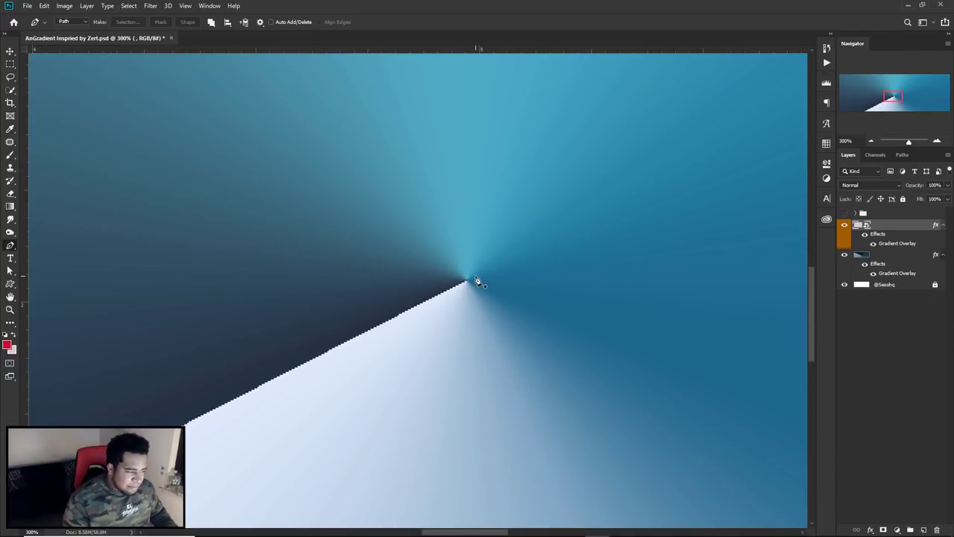
scroll(477, 281, "down", 4)
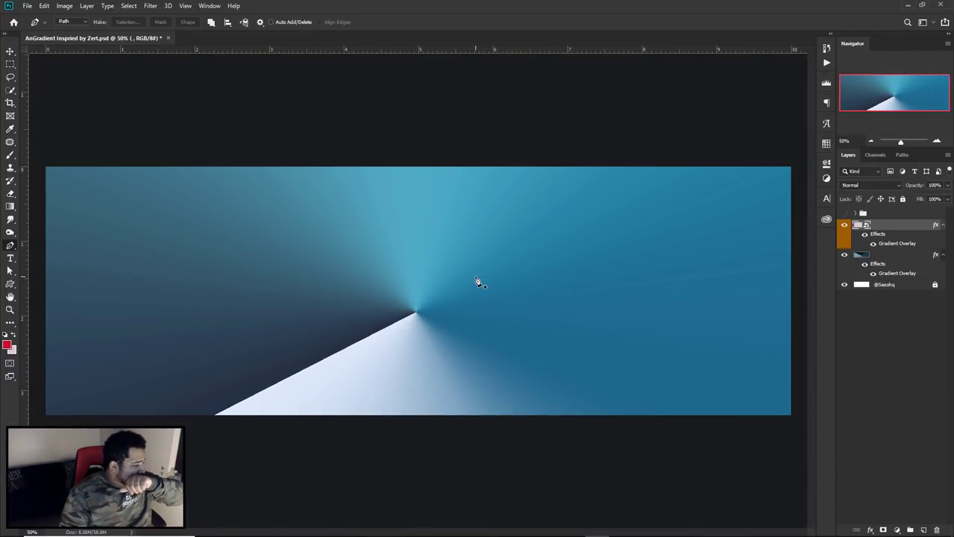
key("v")
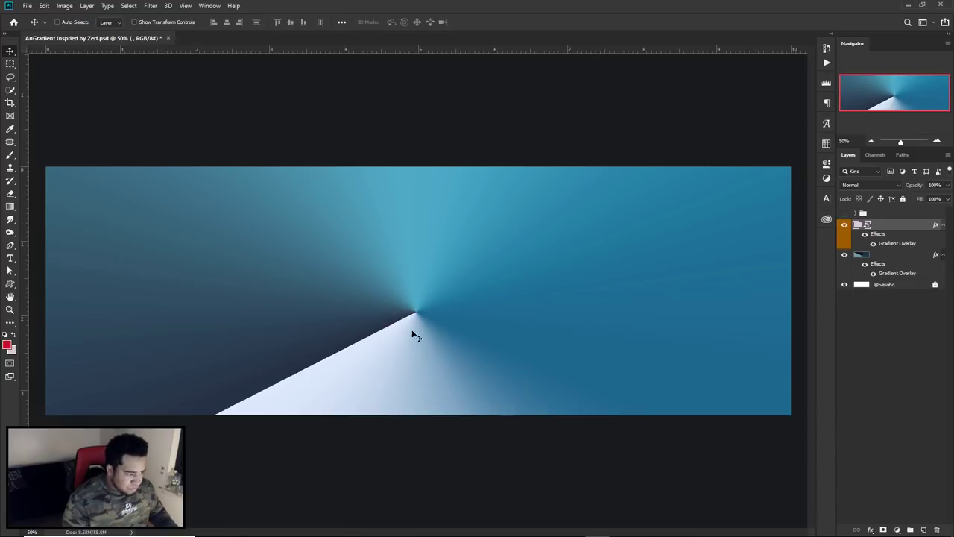
left_click_drag(448, 282, 517, 256)
key("ctrl+j")
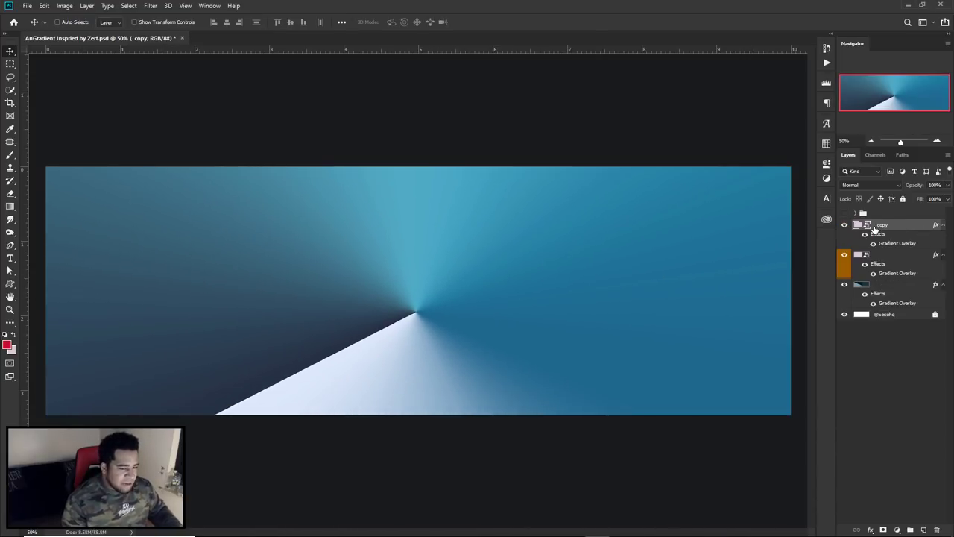
Try moving the duplicated gradient layer up and left across the canvas, undoing each move.
left_click_drag(529, 257, 374, 238)
key("ctrl+z")
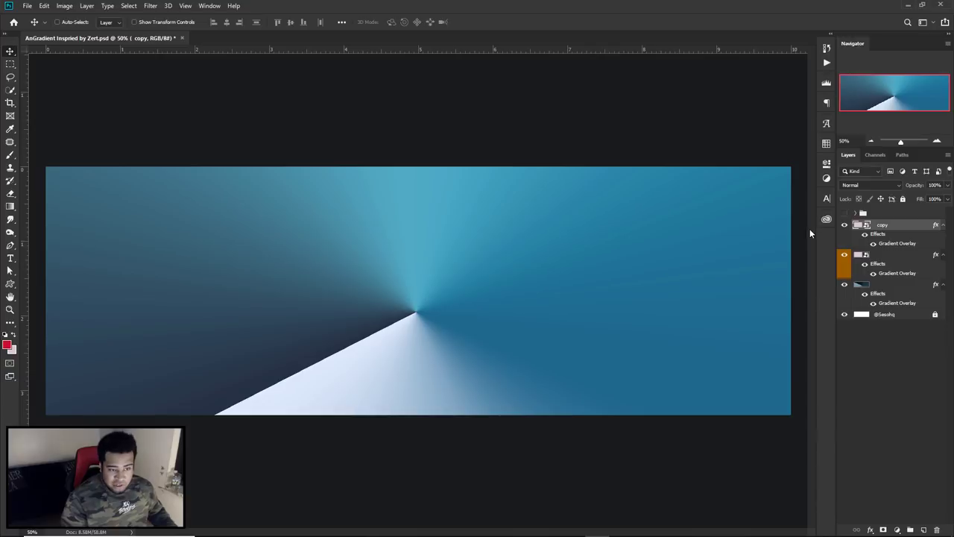
left_click_drag(492, 325, 423, 254)
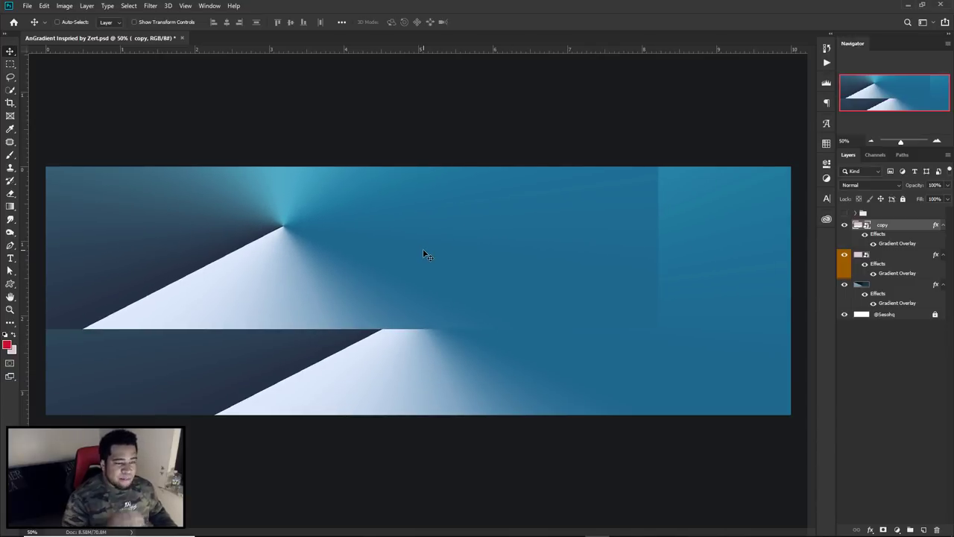
key("ctrl+z")
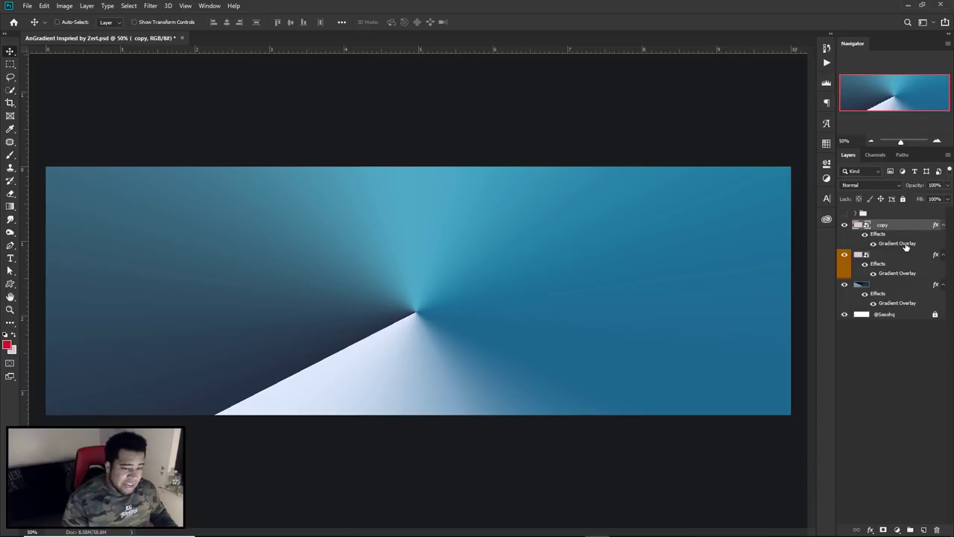
In the duplicate layer's Gradient Overlay, shift the gradient's center left and set its angle to 60°.
double_click(902, 244)
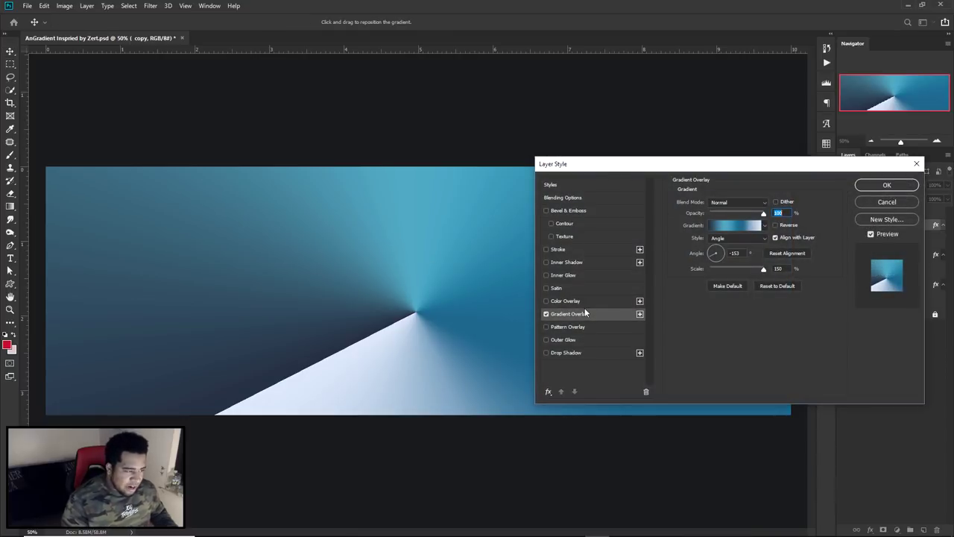
mouse_move(569, 163)
left_mouse_down()
mouse_move(598, 243)
mouse_move(620, 164)
mouse_move(585, 173)
left_mouse_up()
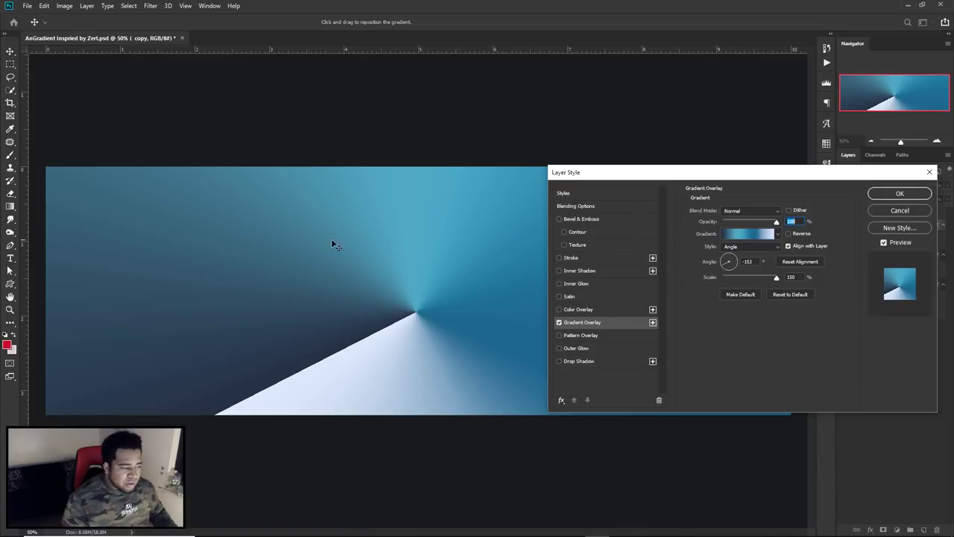
left_click_drag(464, 304, 385, 298)
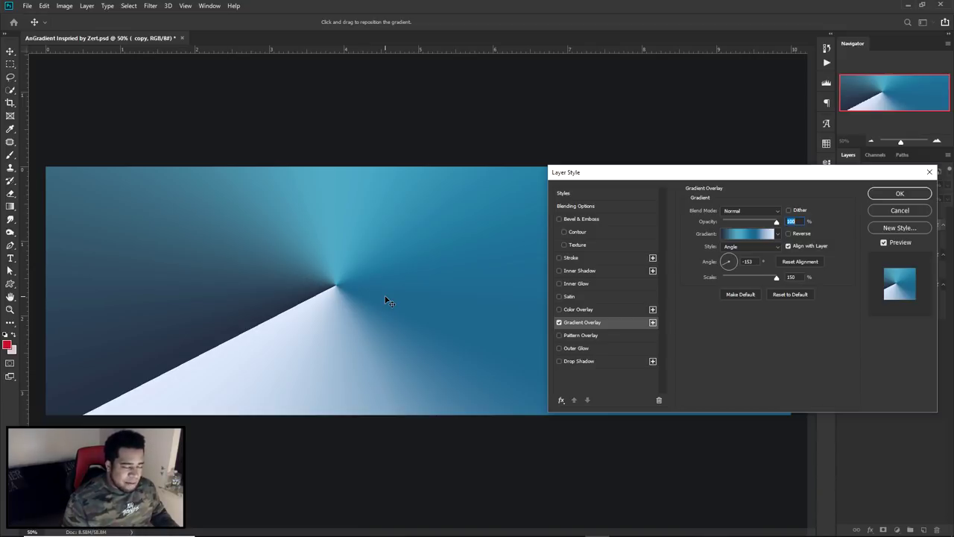
left_click(735, 260)
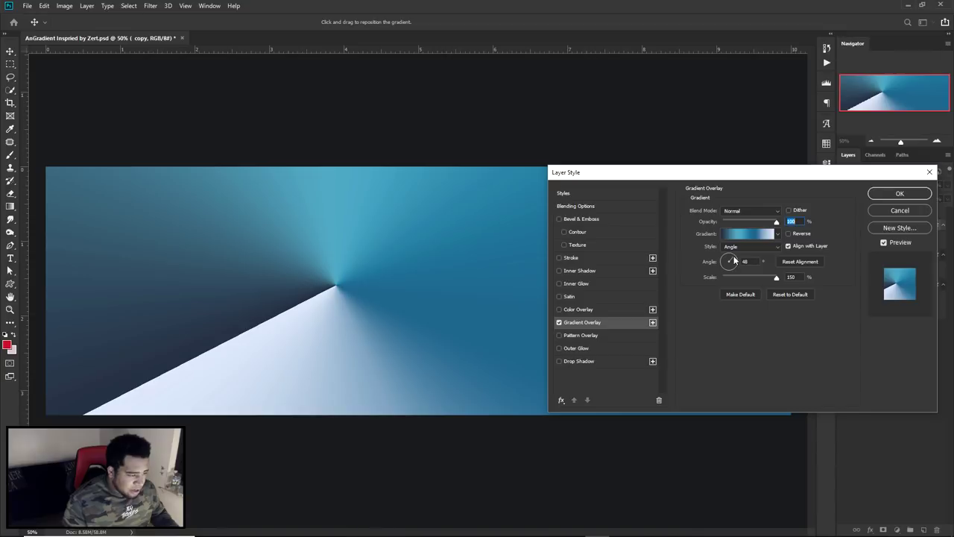
left_click_drag(733, 260, 733, 260)
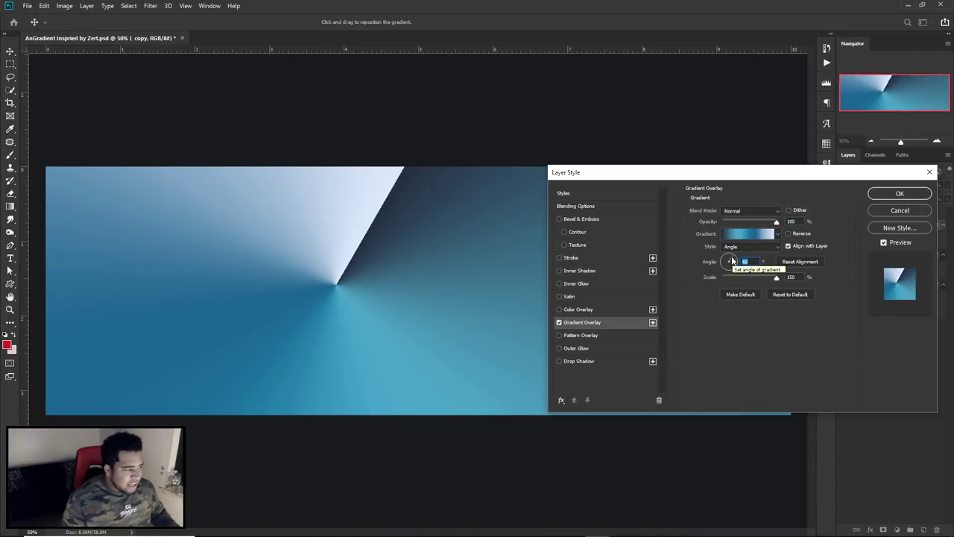
left_click_drag(358, 281, 323, 311)
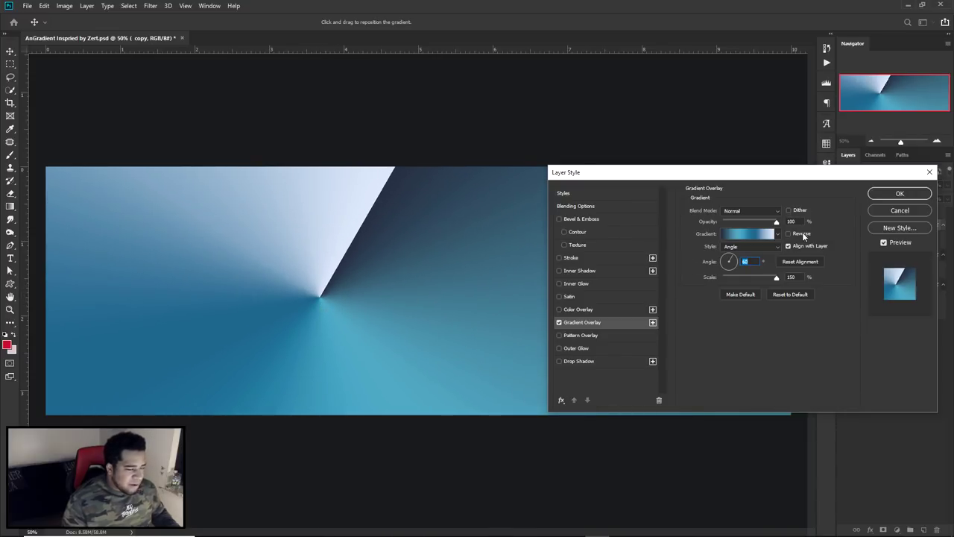
left_click(900, 193)
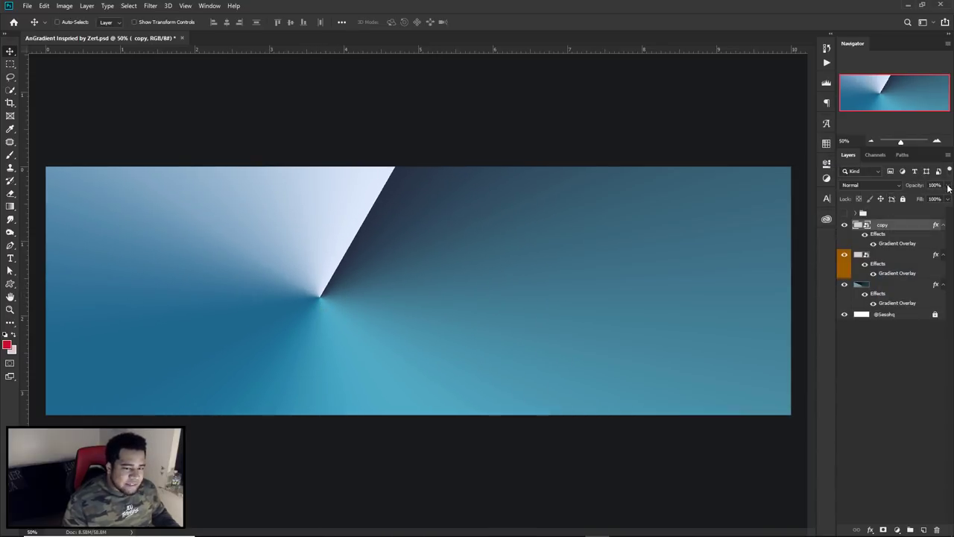
Lower the duplicate layer's opacity to 63% and move its Gradient Overlay center further up and left, away from the underlying gradient's center.
left_click(949, 188)
left_click_drag(944, 196, 930, 196)
left_click(894, 251)
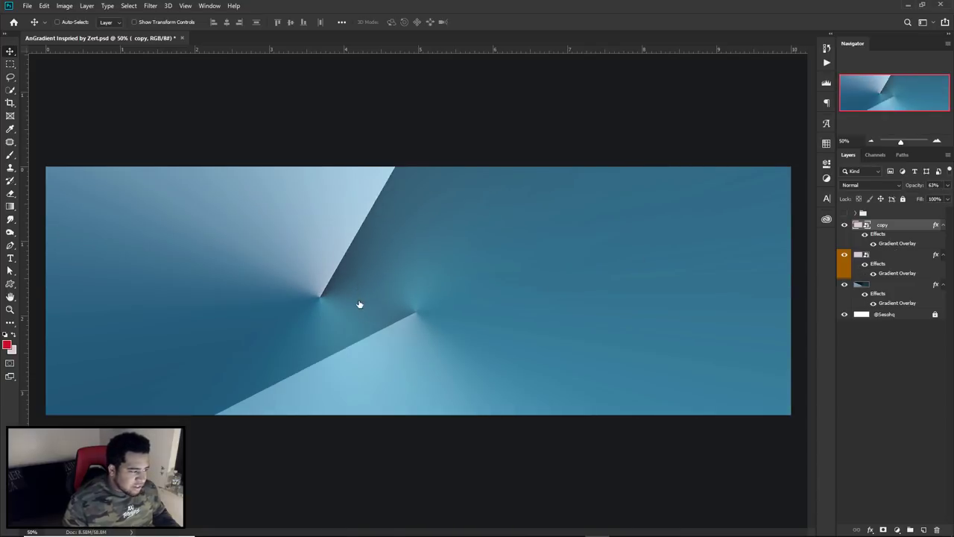
left_click_drag(442, 308, 423, 300)
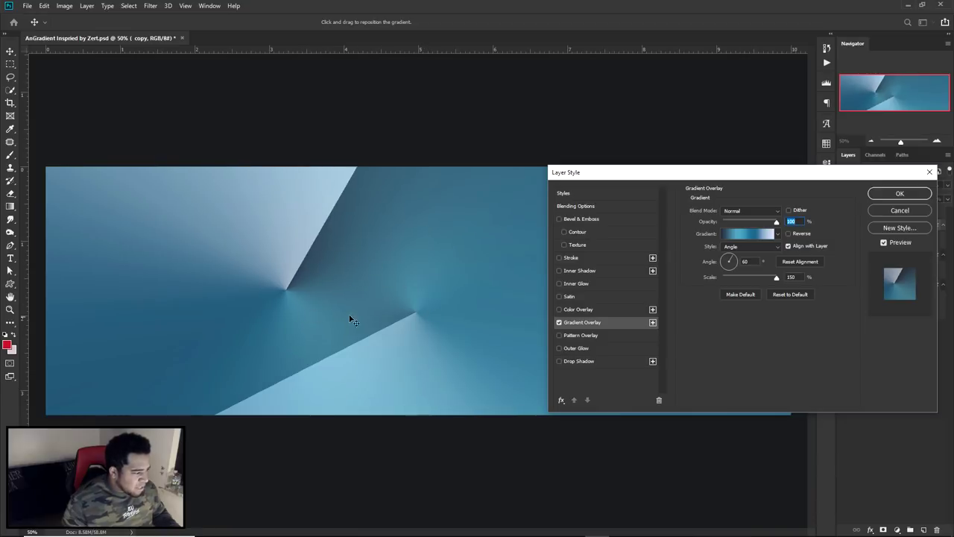
mouse_move(344, 278)
left_mouse_down()
mouse_move(297, 291)
mouse_move(373, 290)
mouse_move(349, 288)
mouse_move(359, 288)
left_mouse_up()
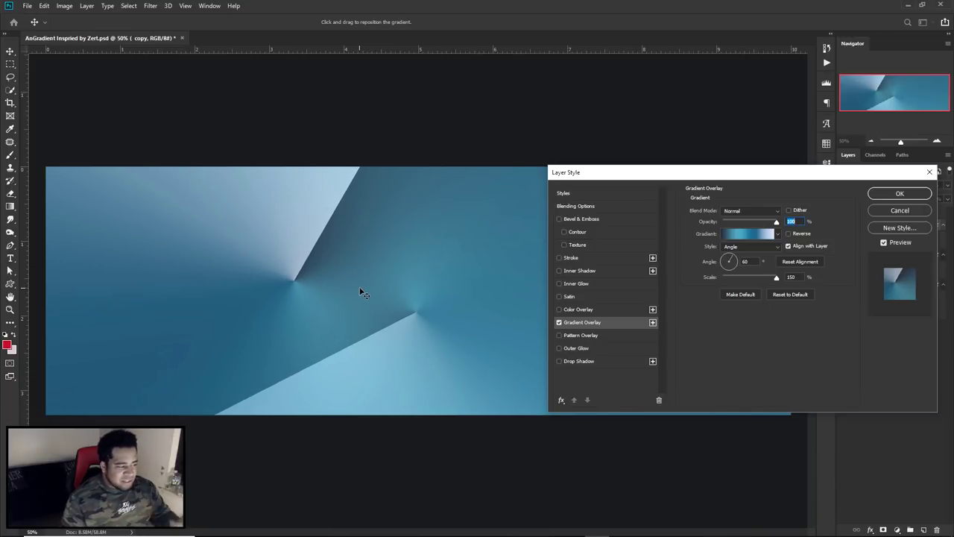
left_click(883, 197)
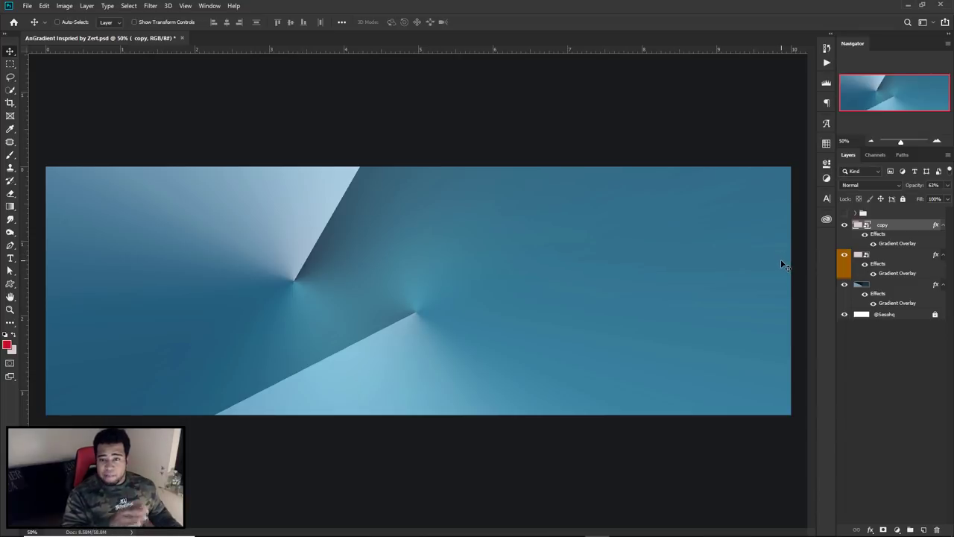
Draw a straight Pen path along the underlying gradient's diagonal hard edge, extending past the lower and upper canvas borders.
key("p")
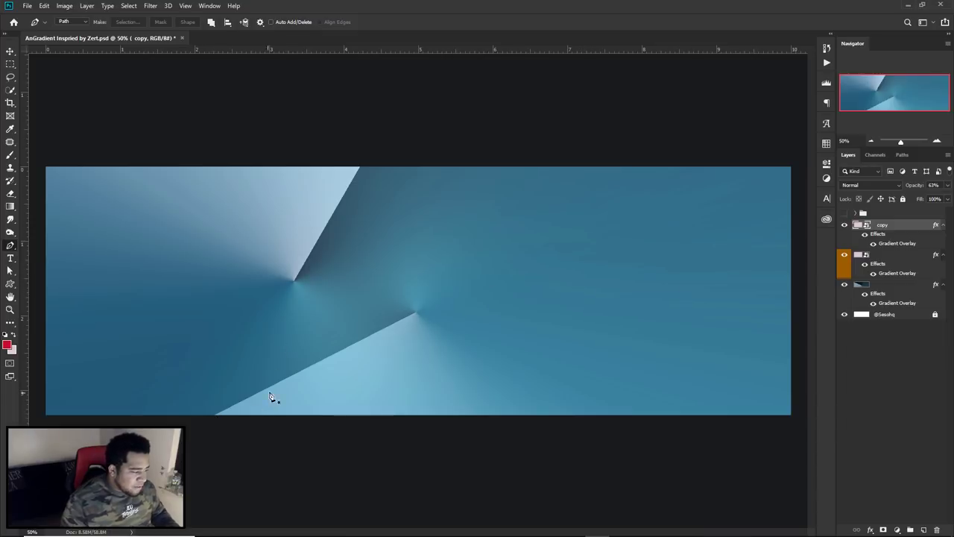
left_click(211, 418)
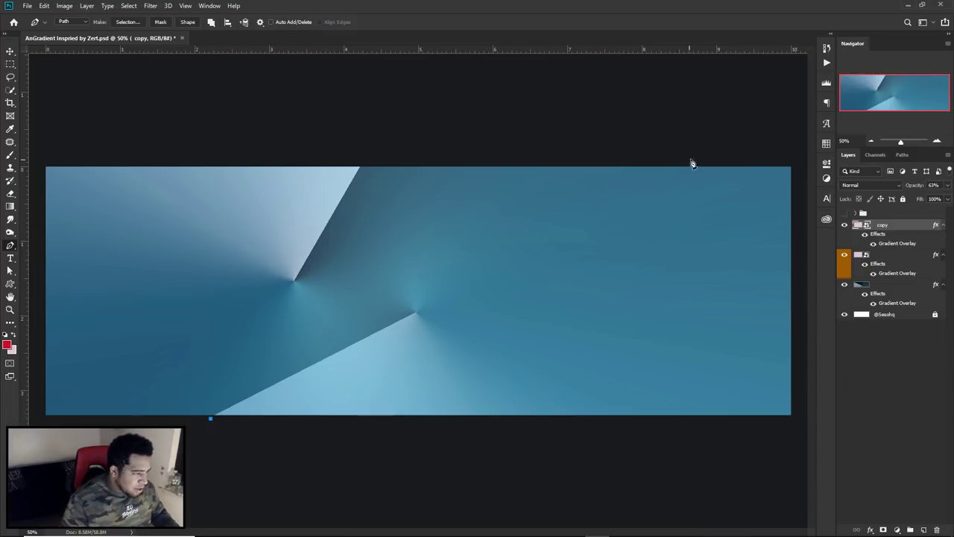
left_click(728, 151)
Adjust the path's end anchors so the line follows the underlying gradient's diagonal hard edge exactly.
scroll(398, 326, "up", 3)
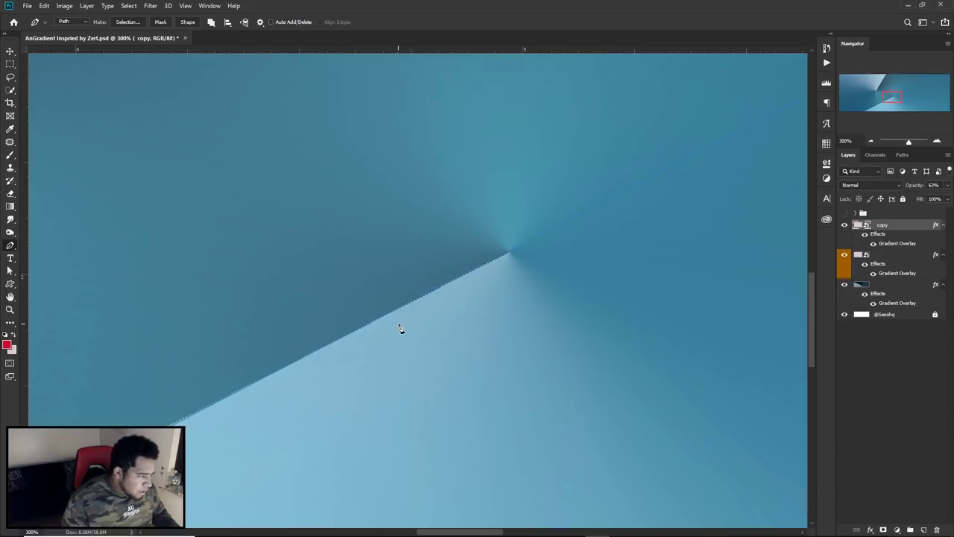
scroll(514, 237, "down", 2)
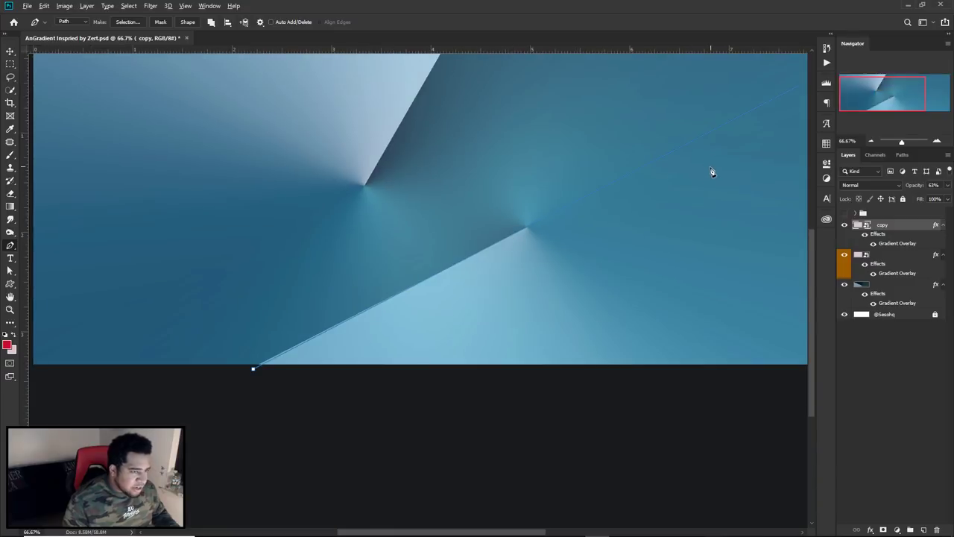
scroll(693, 186, "down", 2)
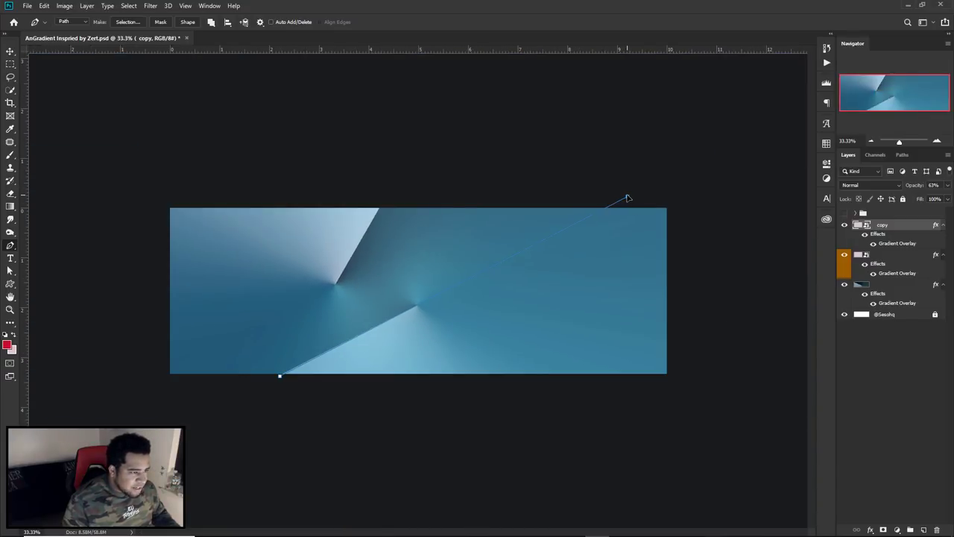
scroll(409, 310, "up", 6)
scroll(554, 237, "down", 1)
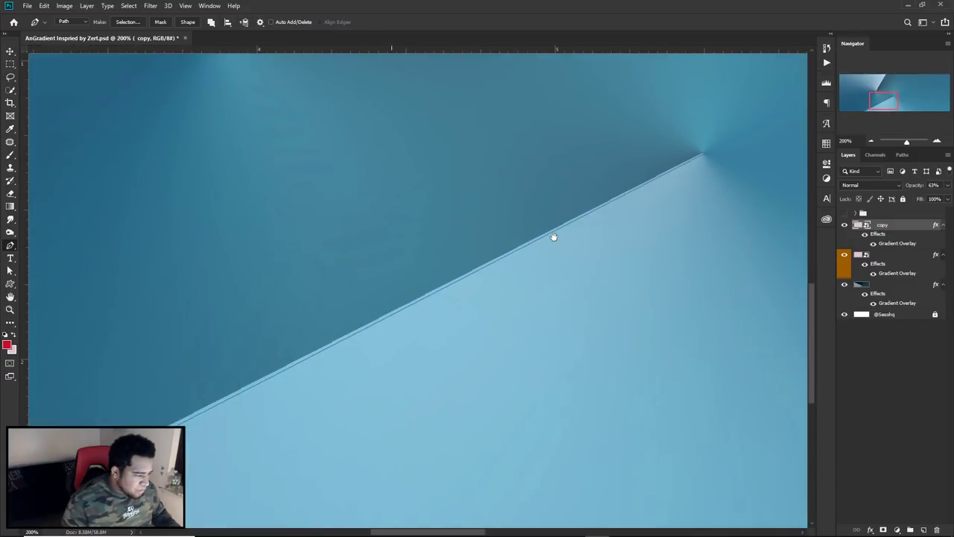
scroll(410, 279, "down", 1)
left_click_drag(409, 279, 344, 384)
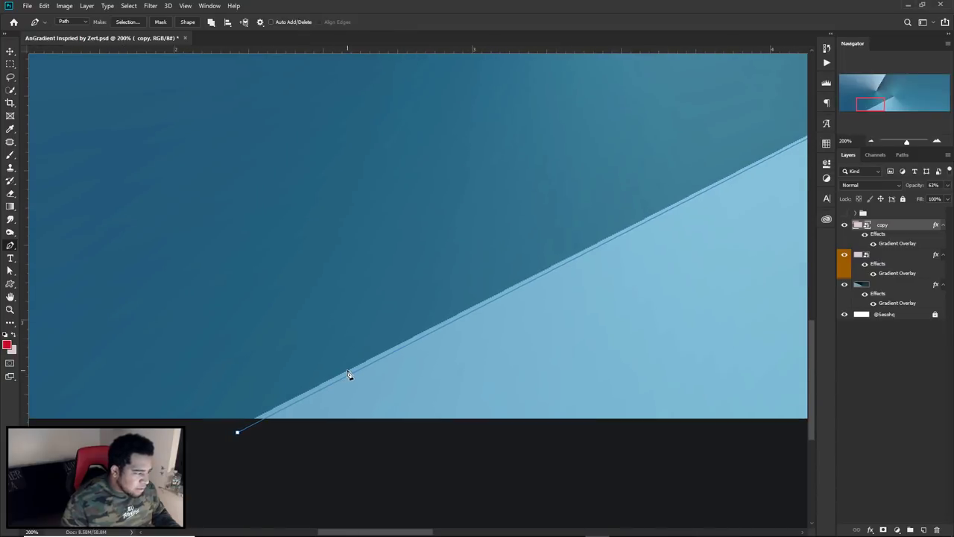
left_click_drag(239, 434, 228, 430)
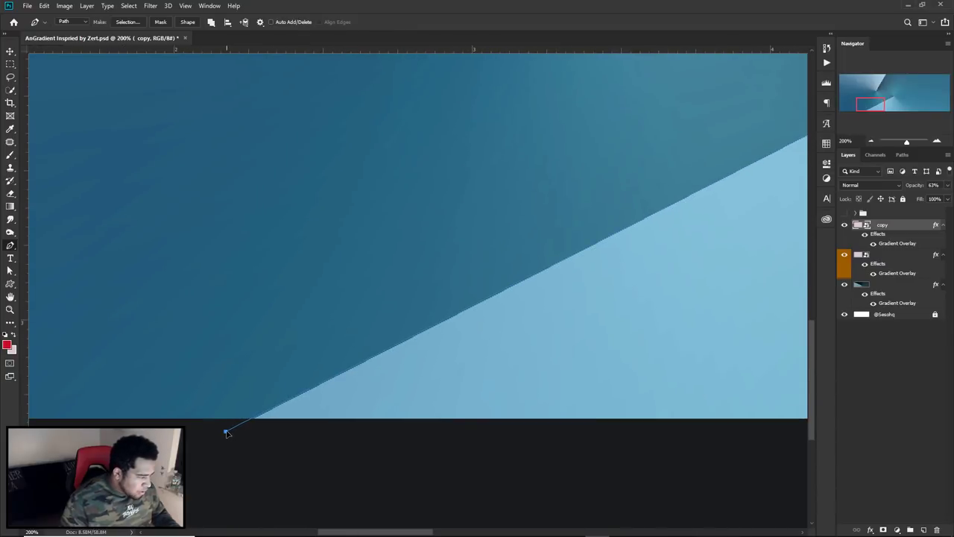
key("ctrl+0")
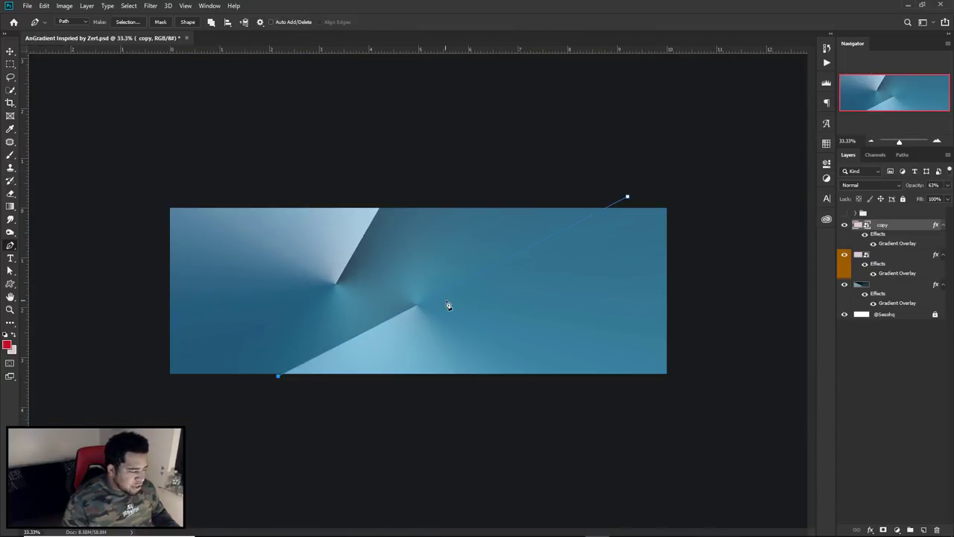
key("ctrl+plus")
Restore the duplicate layer's opacity to 100% and close the path around the canvas area below the diagonal.
left_click(948, 187)
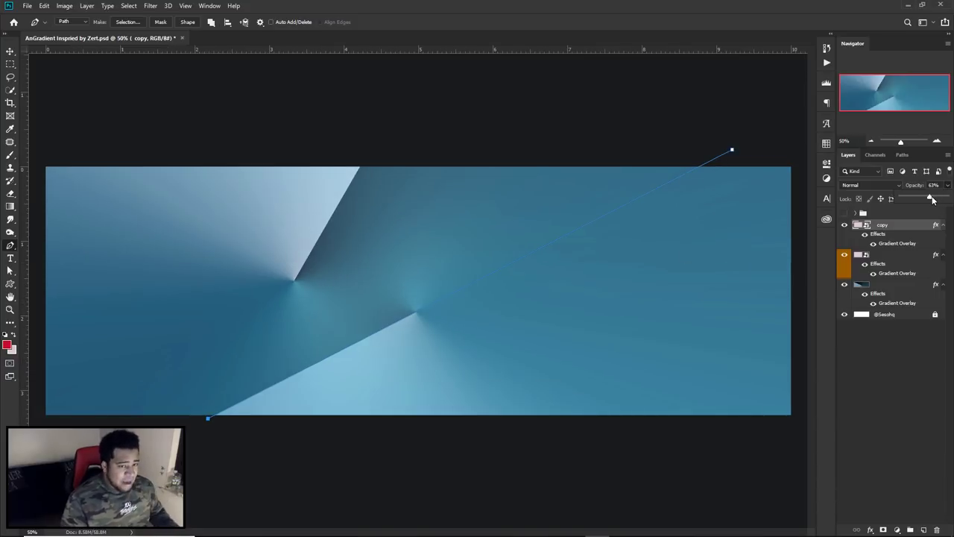
left_click_drag(932, 199, 948, 199)
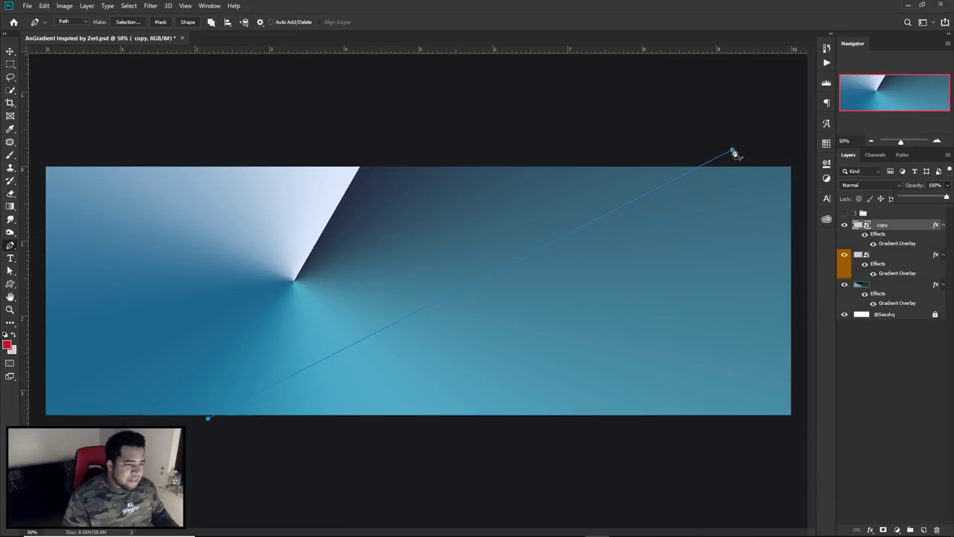
key("ctrl+minus")
left_click(708, 200)
left_click(716, 362)
left_click(268, 144)
left_click(154, 151)
key("ctrl+z")
key("ctrl+z")
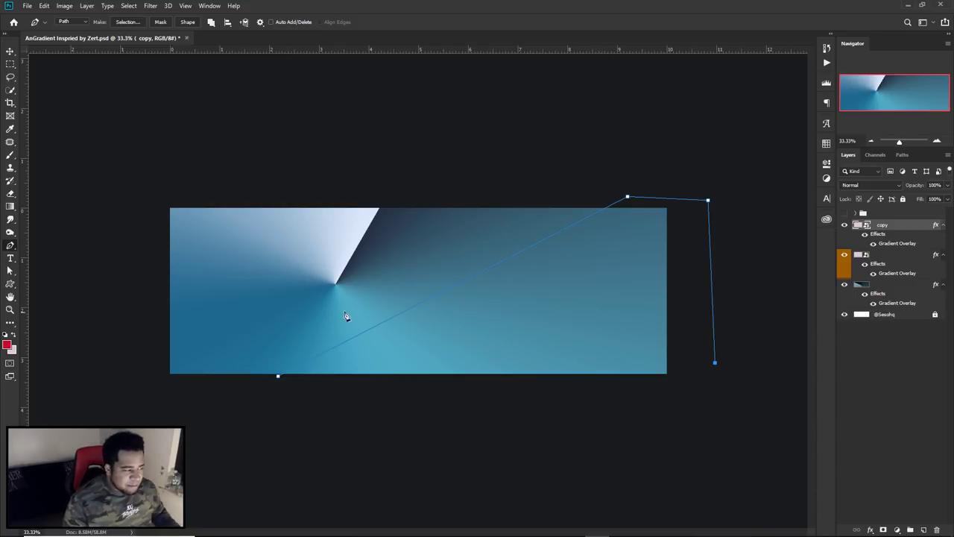
left_click(704, 409)
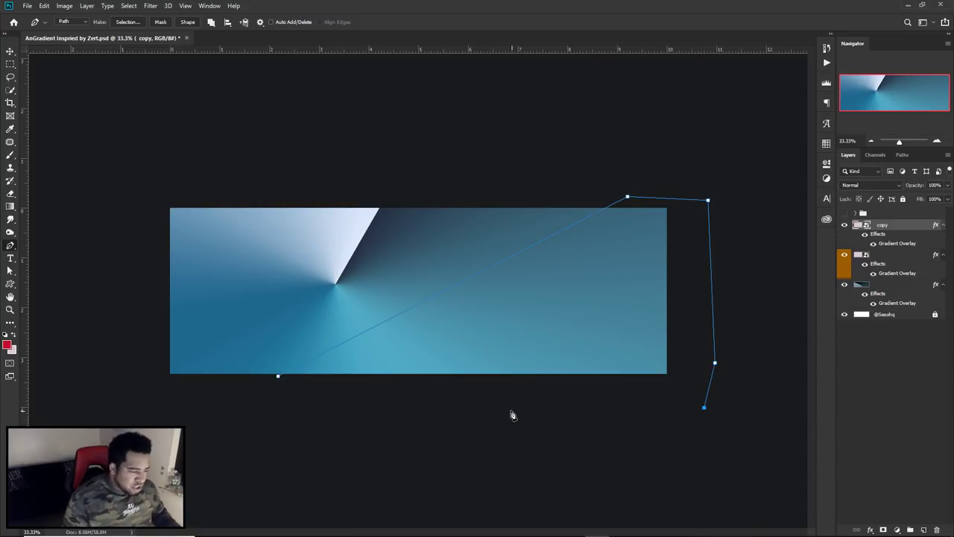
left_click(290, 388)
left_click(278, 378)
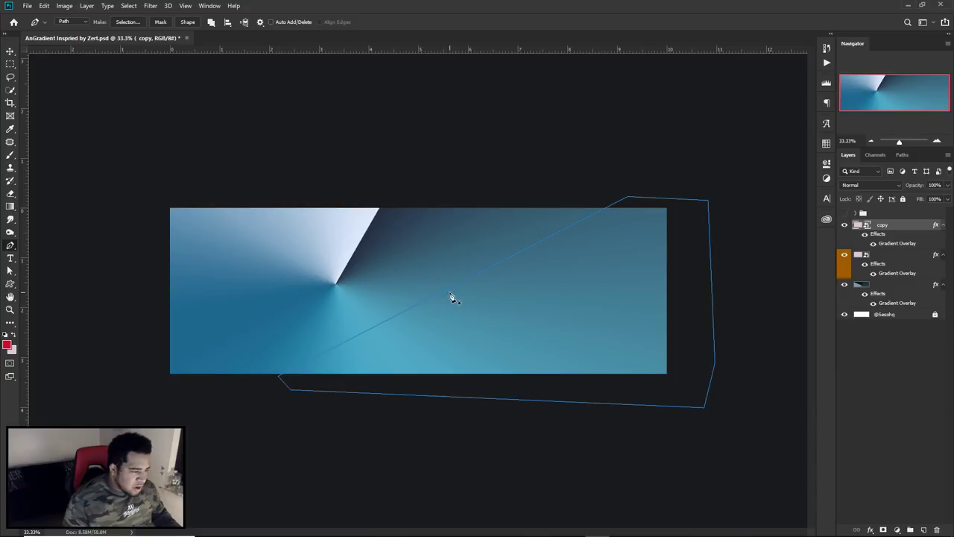
Collapse the duplicate layer's effects and add a layer mask to it, keeping the mask active for editing.
left_click(943, 225)
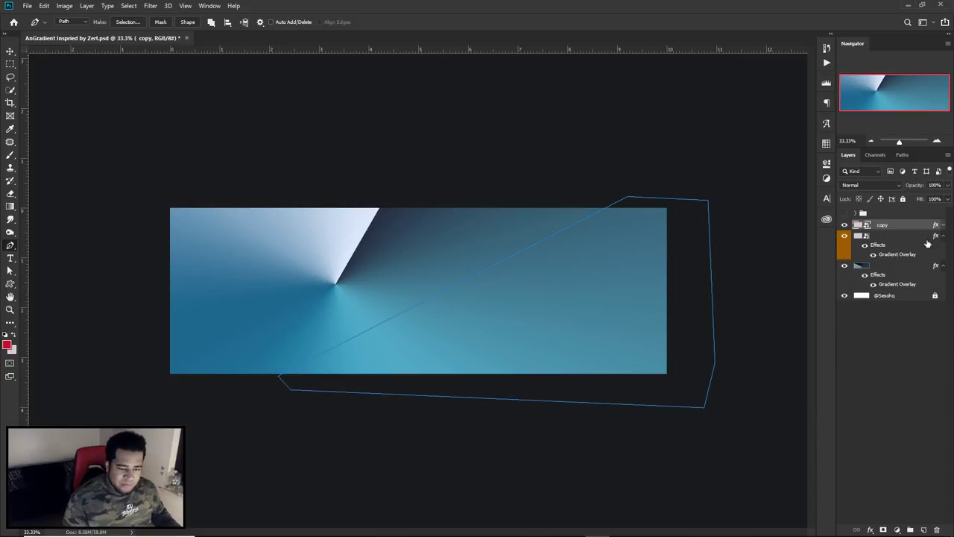
left_click(885, 529)
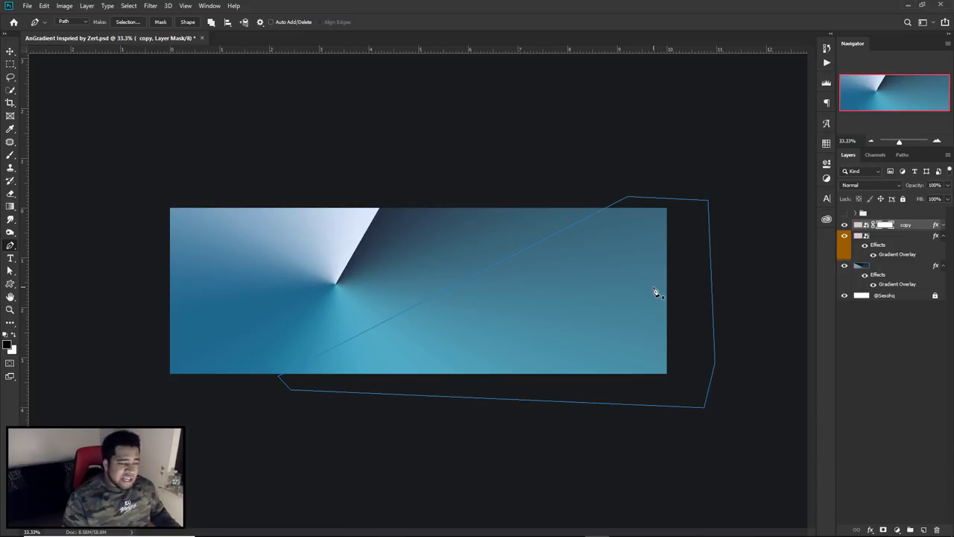
left_click(863, 226)
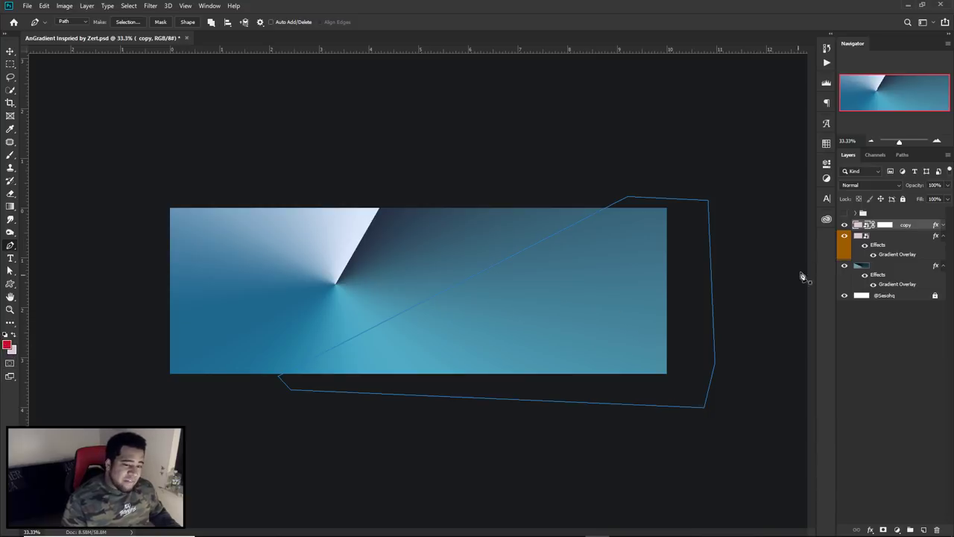
left_click(885, 226)
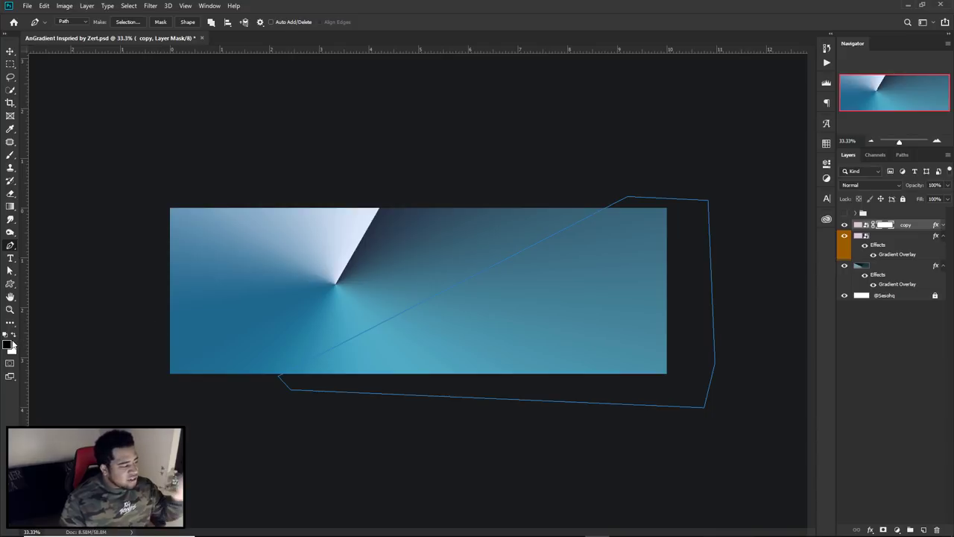
Convert the closed path into a selection.
right_click(554, 254)
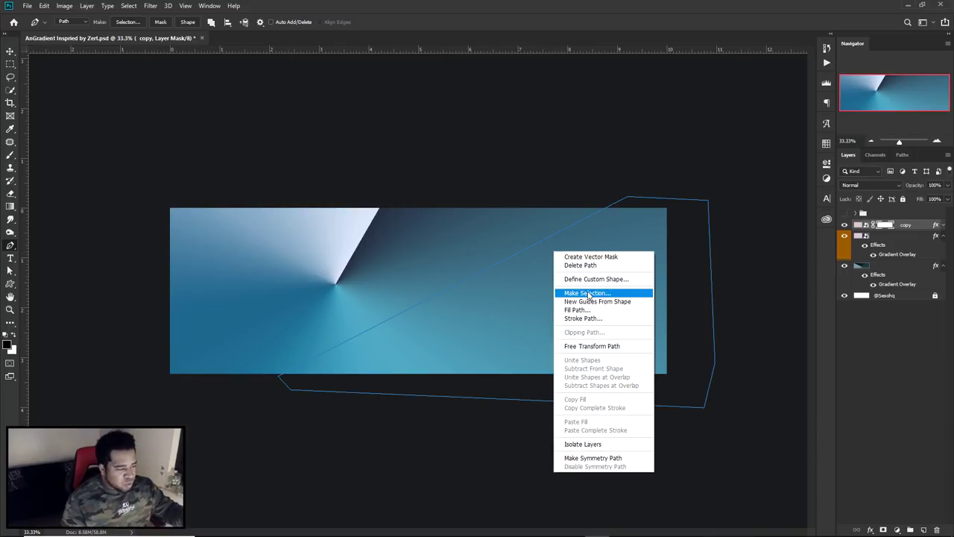
left_click(588, 293)
left_click(532, 155)
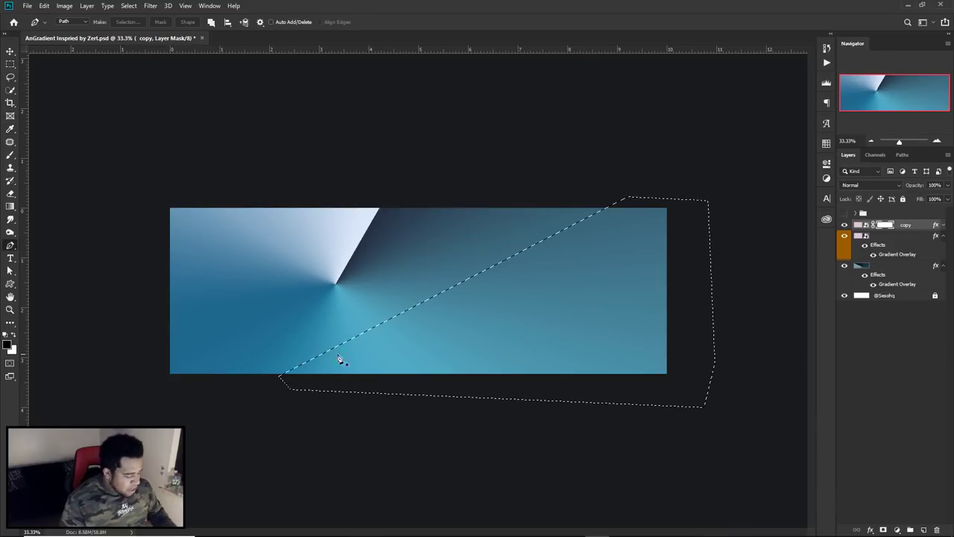
Try brushing black along the diagonal inside the selection on the layer mask, and paint the area back with white.
key("b")
left_click_drag(292, 379, 494, 234)
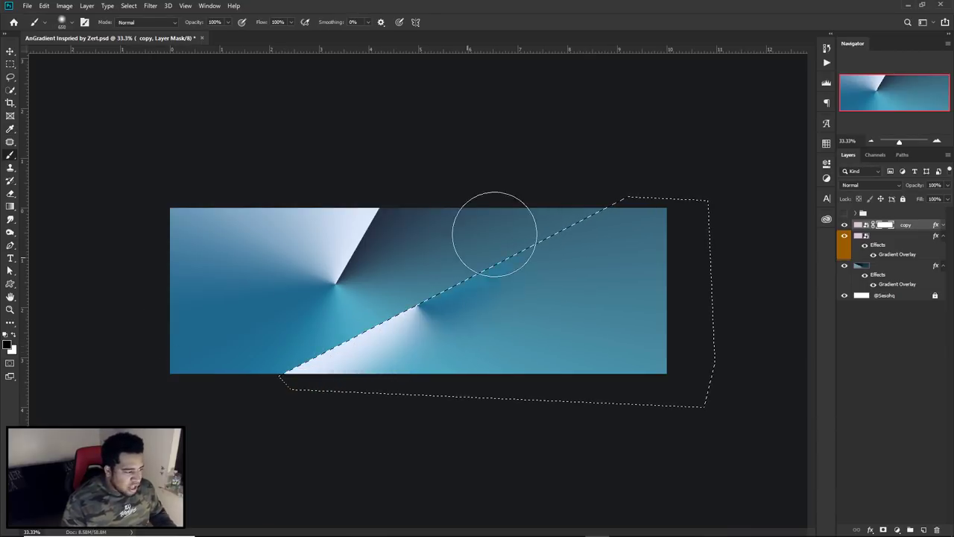
left_click(13, 338)
mouse_move(386, 436)
left_mouse_down()
mouse_move(335, 395)
mouse_move(382, 325)
left_mouse_up()
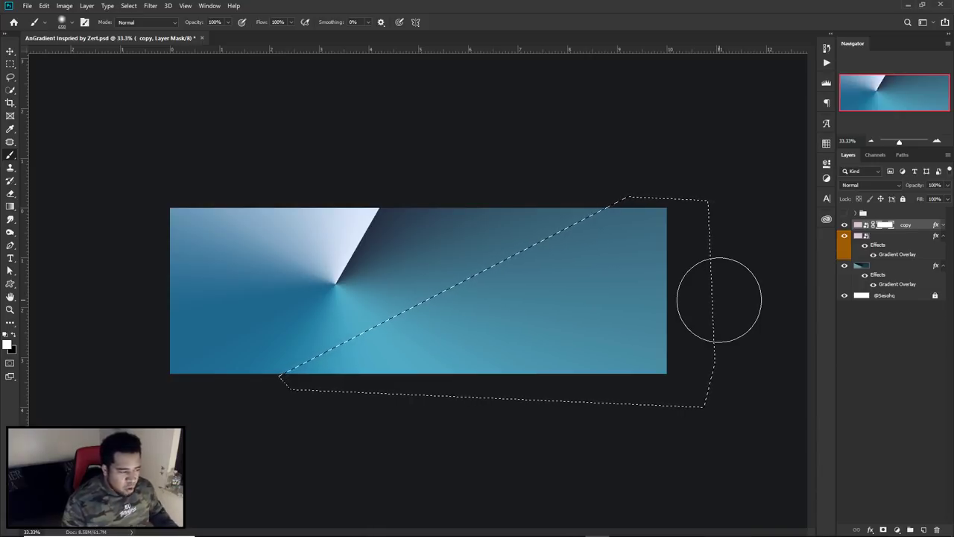
Fill the selected area of the duplicate layer's mask with black.
left_click(5, 335)
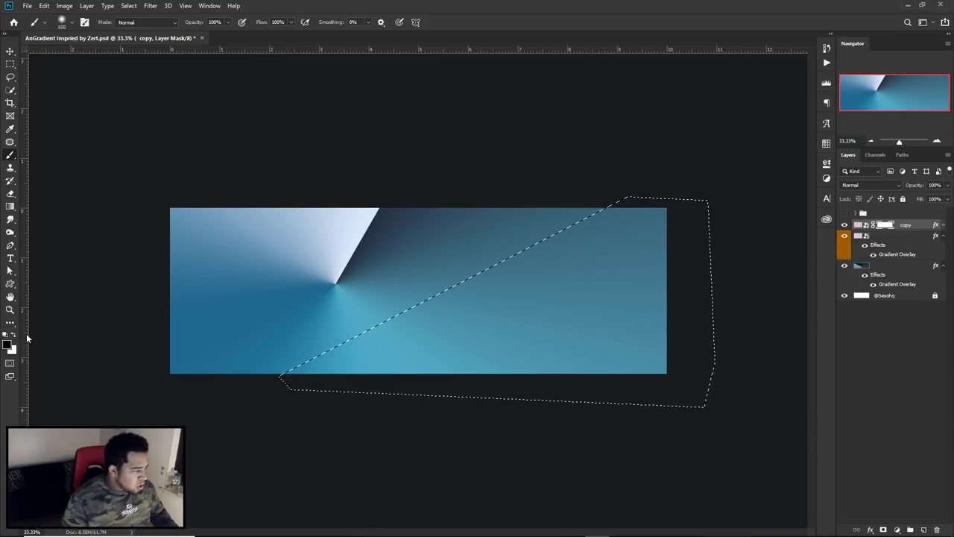
key("alt+BackSpace")
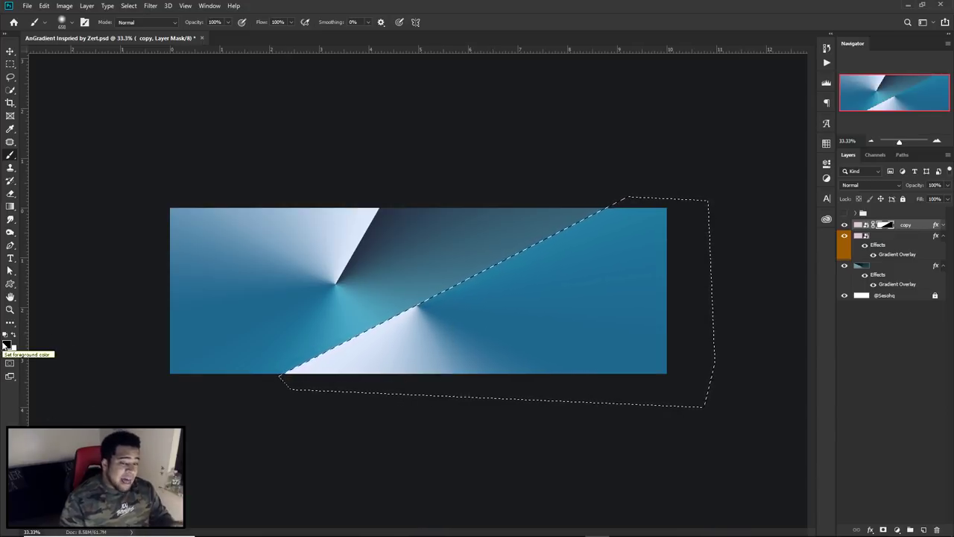
Clear the selection, then copy the Sesohq logo layer out of the hidden group and place it on the banner between the two gradient centers.
key("ctrl+d")
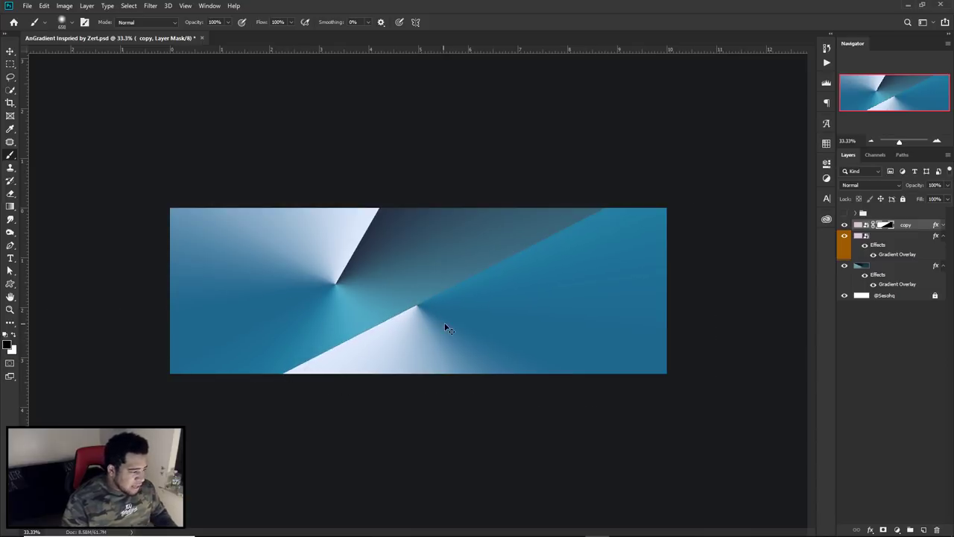
key("v")
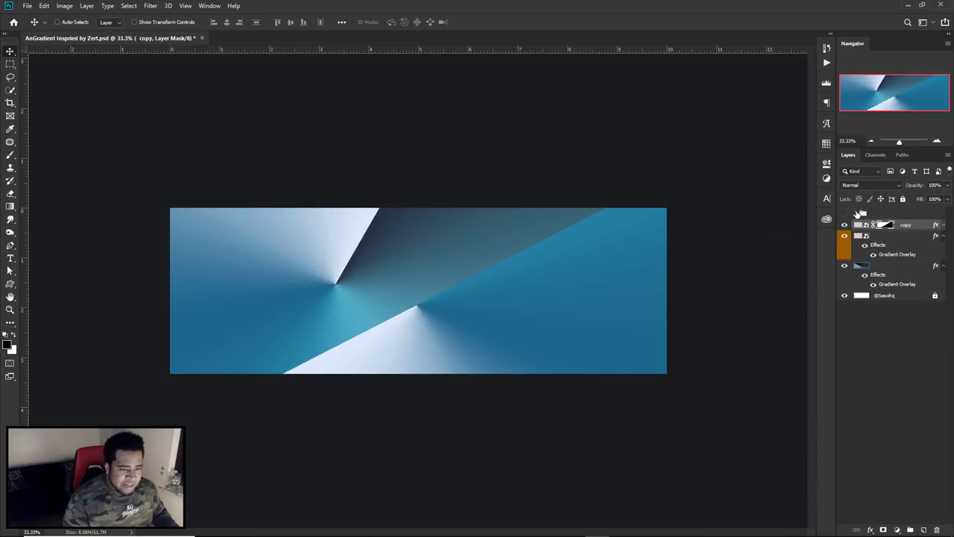
left_click(857, 213)
left_click_drag(889, 269, 906, 228)
left_click(855, 226)
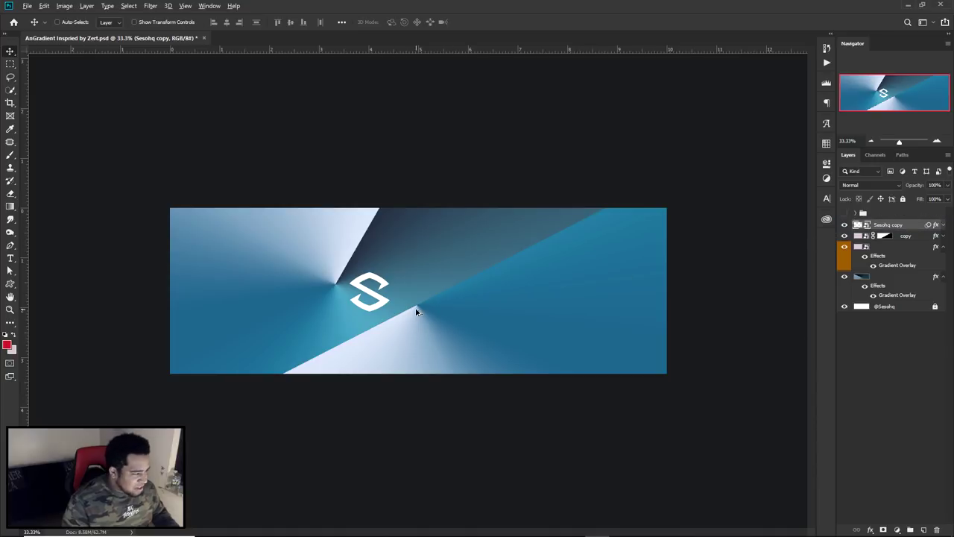
key("ctrl+plus")
left_click_drag(302, 300, 365, 288)
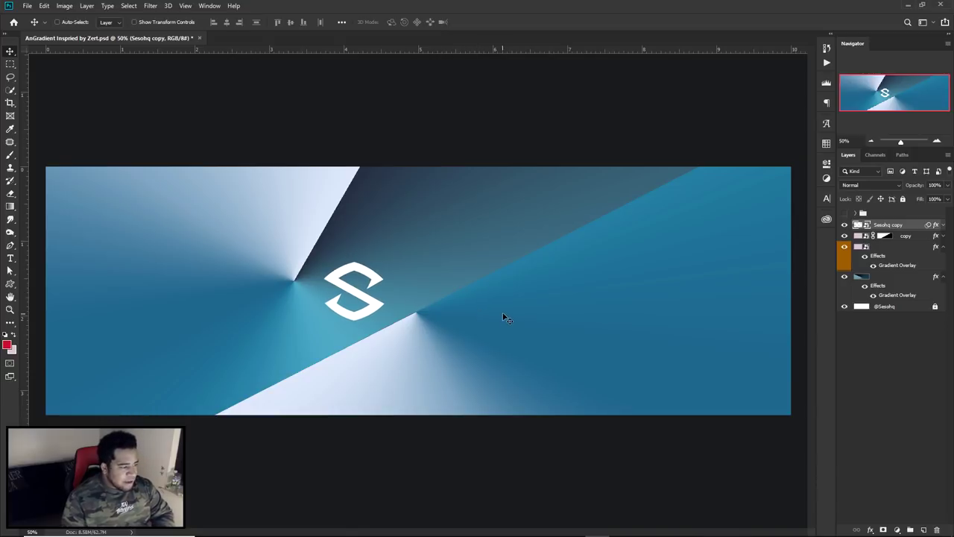
Check the finished design group, hide it again, and duplicate the unmasked gradient layer above the masked copy, just below the logo.
left_click(844, 214)
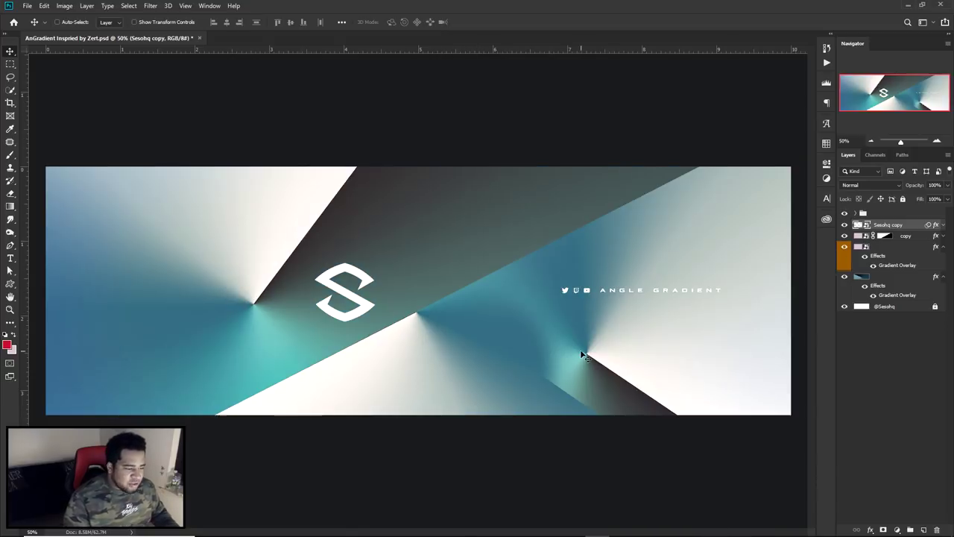
left_click(845, 214)
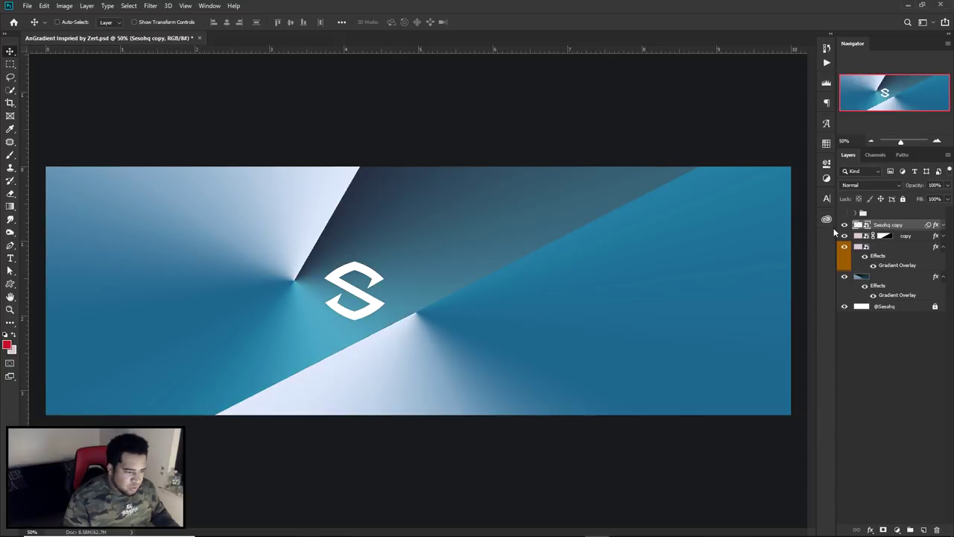
left_click(891, 247)
left_click_drag(892, 248, 900, 236)
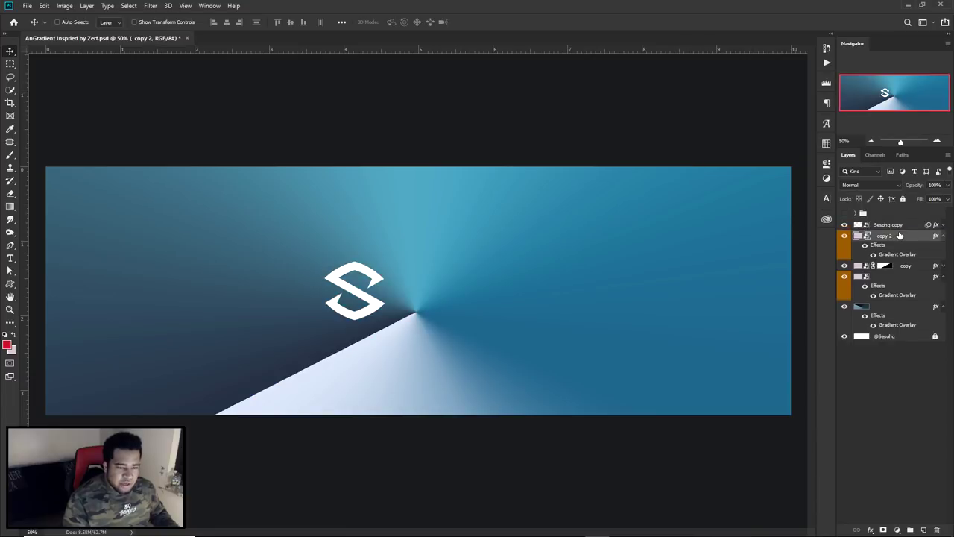
key("ctrl+[")
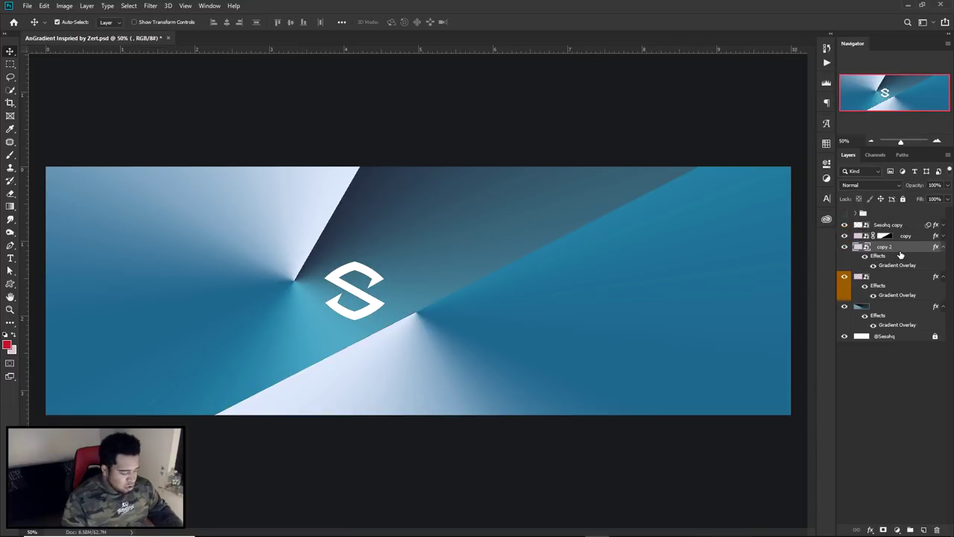
key("ctrl+]")
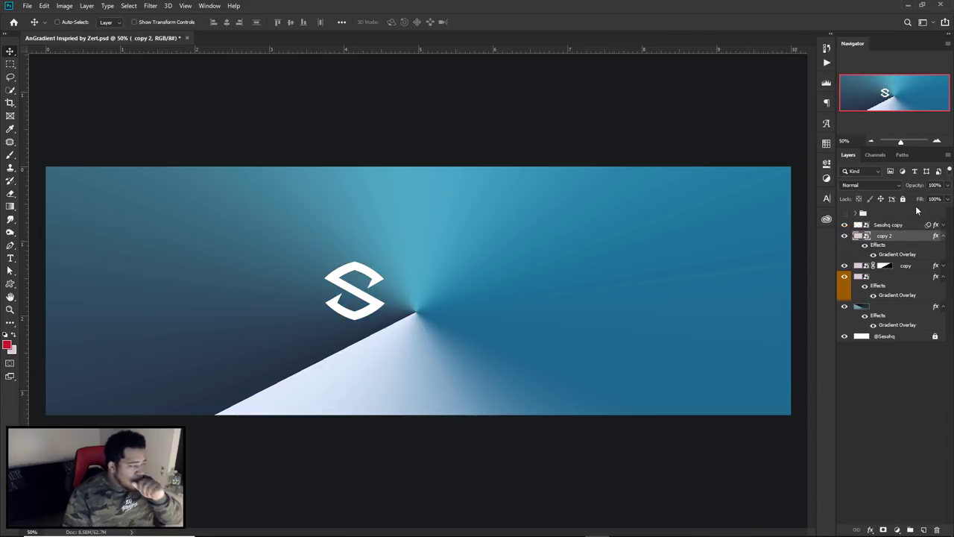
Lower the new gradient duplicate's opacity to 58% and open its Gradient Overlay settings.
left_click_drag(947, 191, 927, 199)
left_click(905, 239)
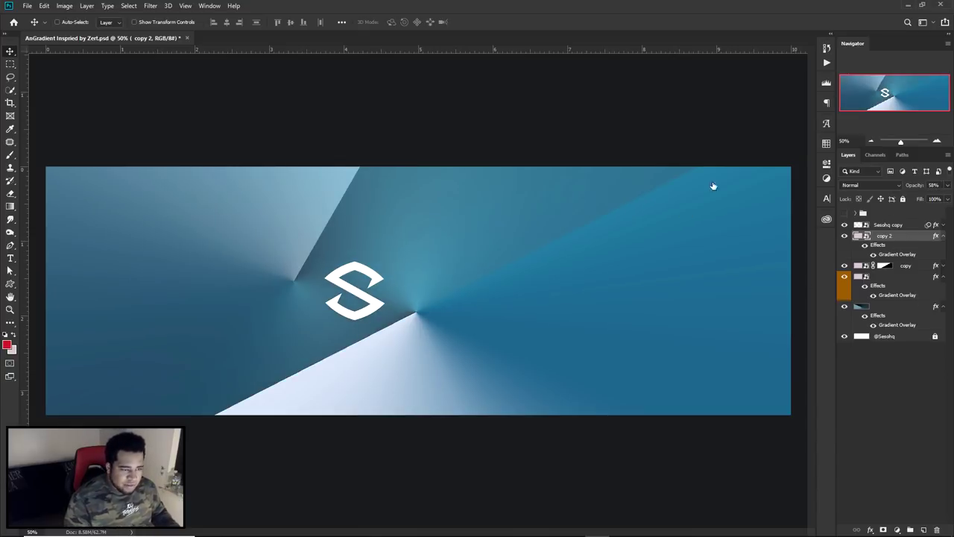
left_click_drag(714, 176, 183, 64)
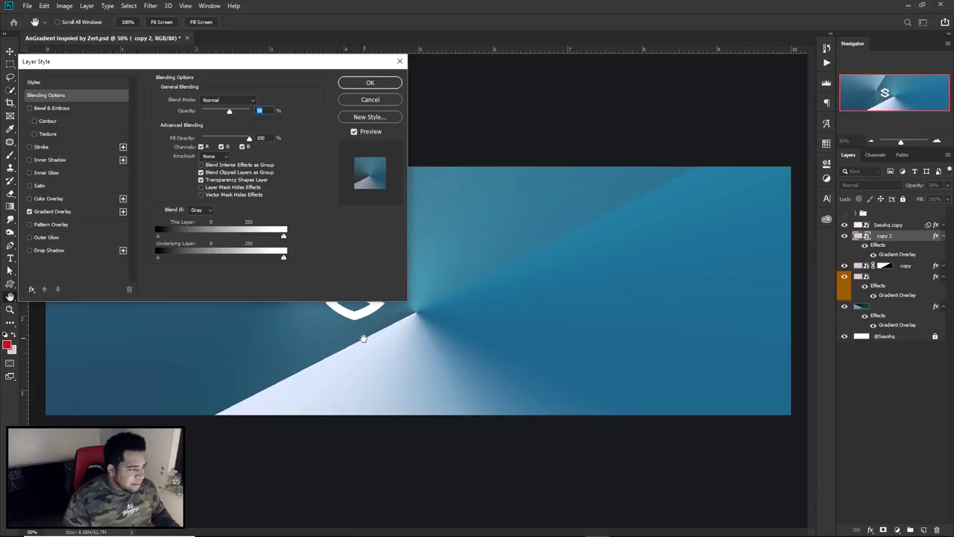
left_click(56, 211)
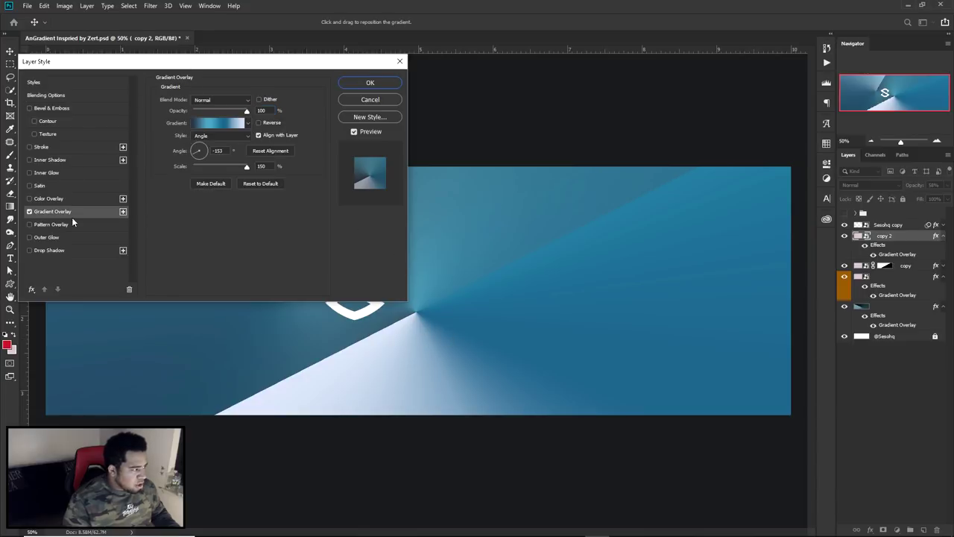
Move the new duplicate's gradient center to the lower right part of the banner and set the gradient angle to -44°.
left_click_drag(338, 332, 622, 348)
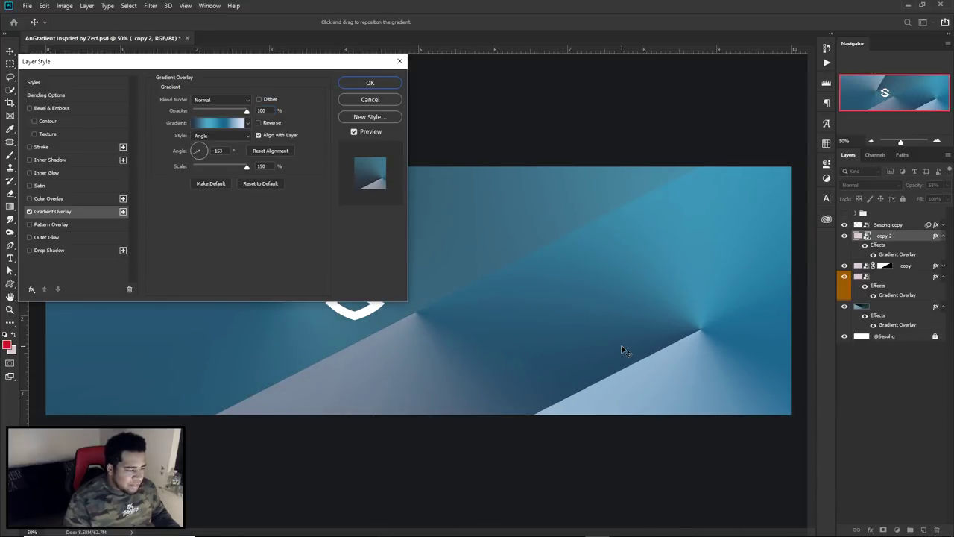
left_click(205, 158)
left_click_drag(753, 344, 656, 373)
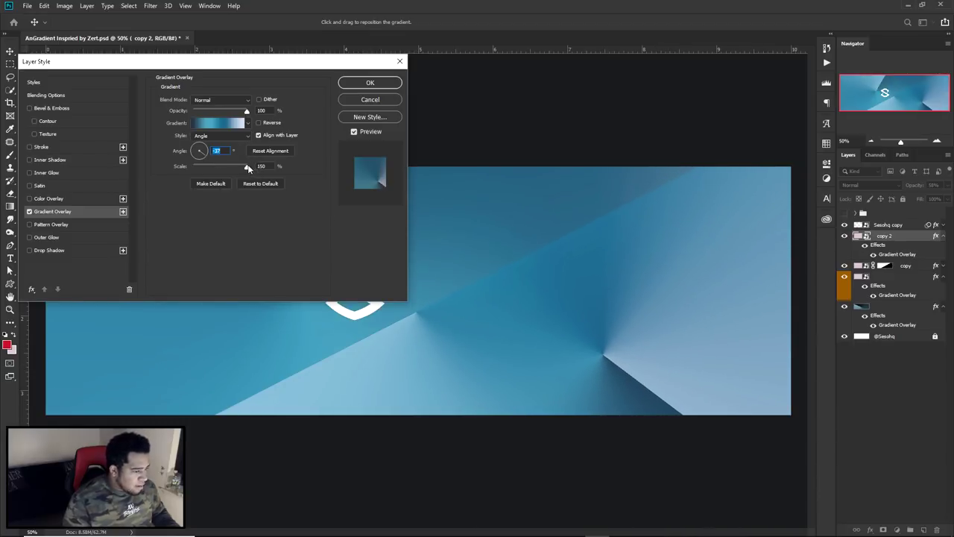
key("Down")
key("Down")
key("Down")
key("Down")
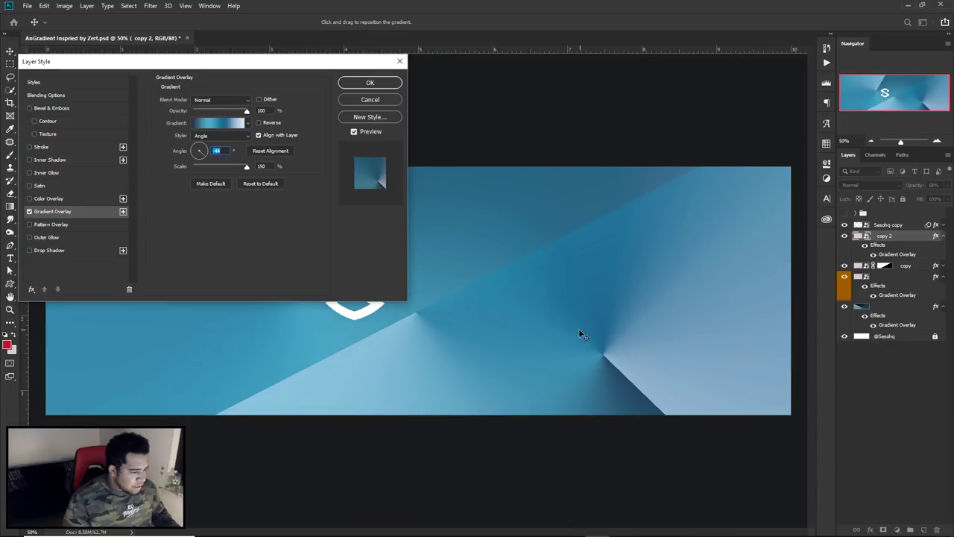